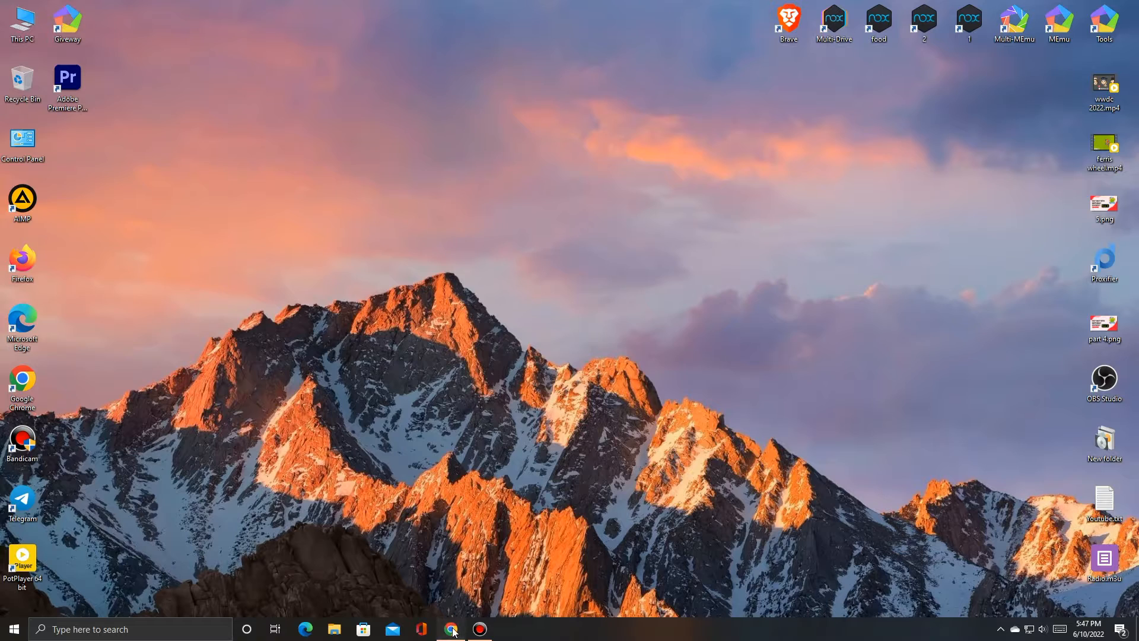
Open Canva in Chrome and create a blank Desktop Wallpaper design.
left_click(450, 628)
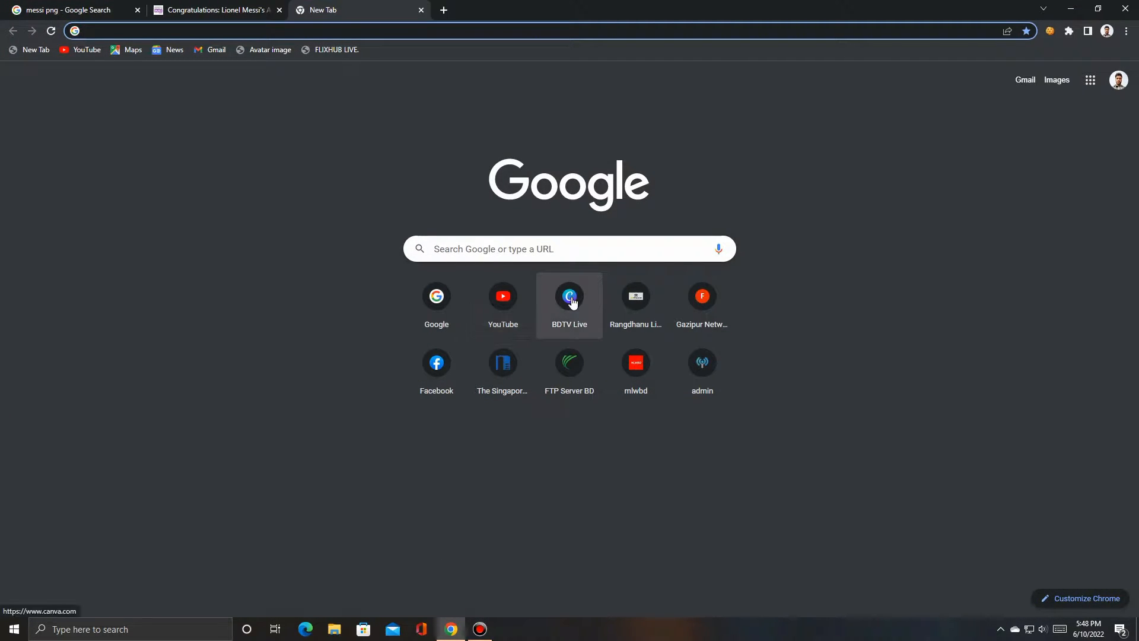
left_click(569, 298)
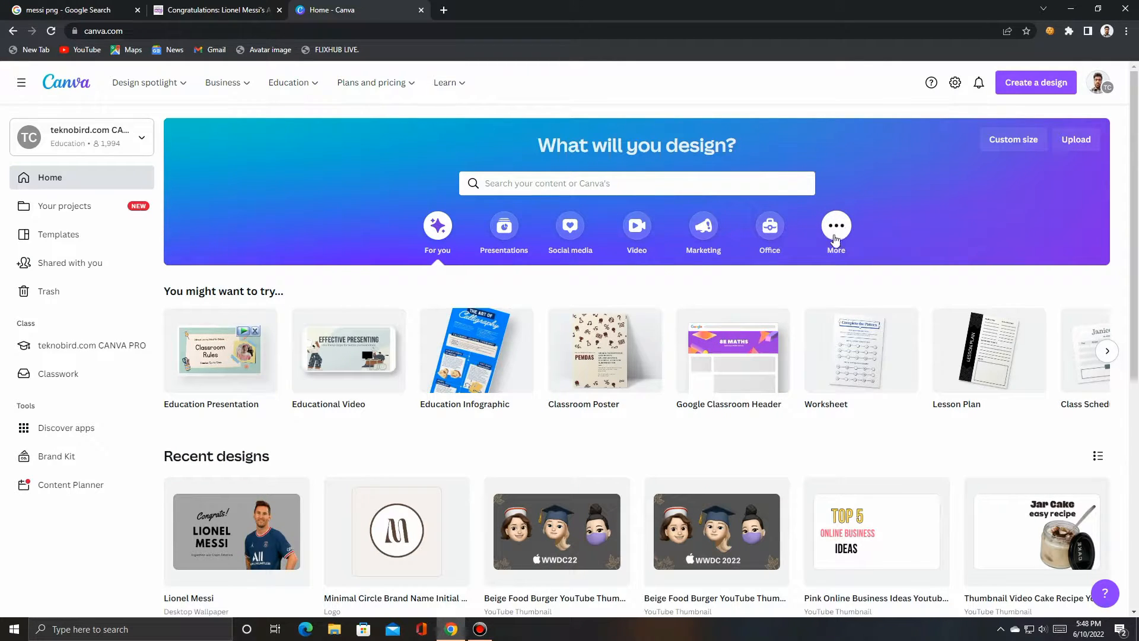
left_click(836, 238)
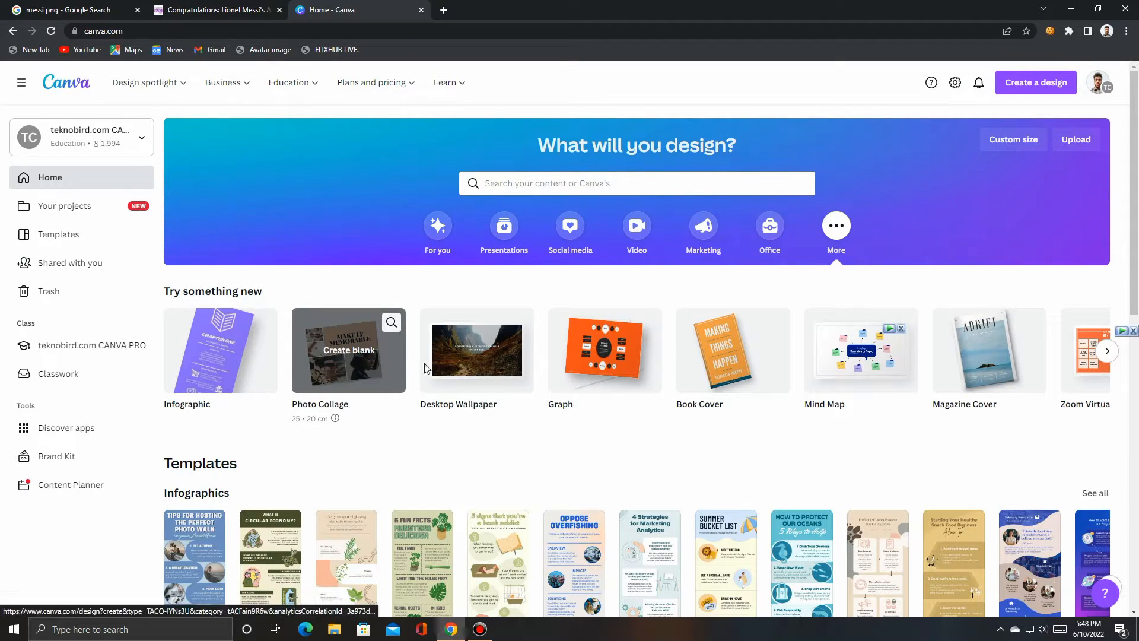
left_click(474, 353)
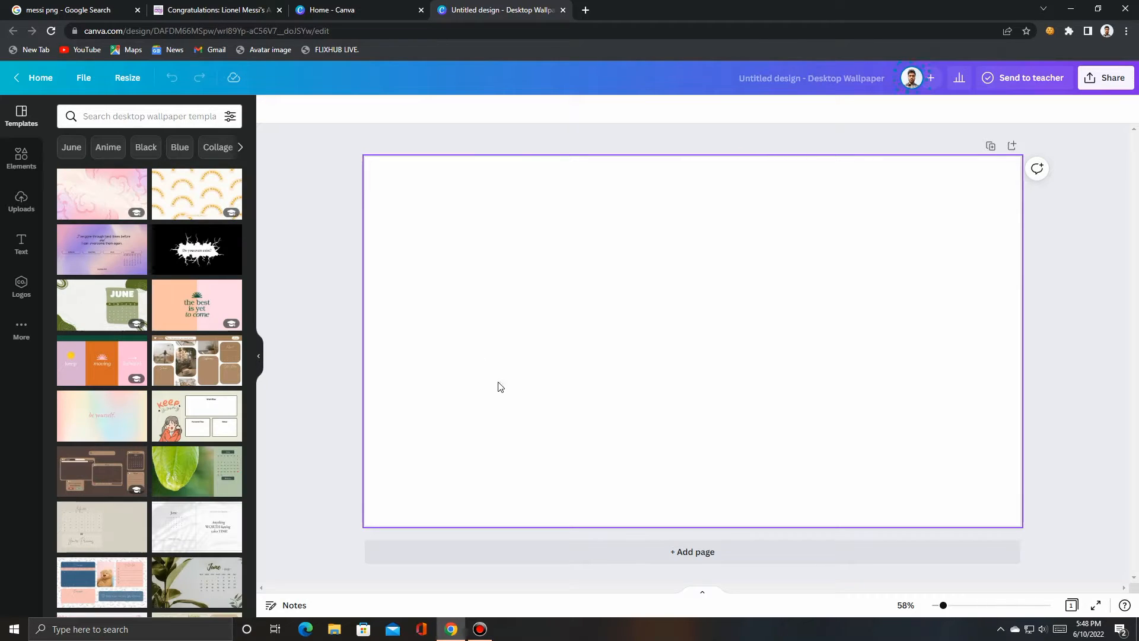
Search Google Images for "messi png 2022" using the already open messi png search.
left_click(61, 10)
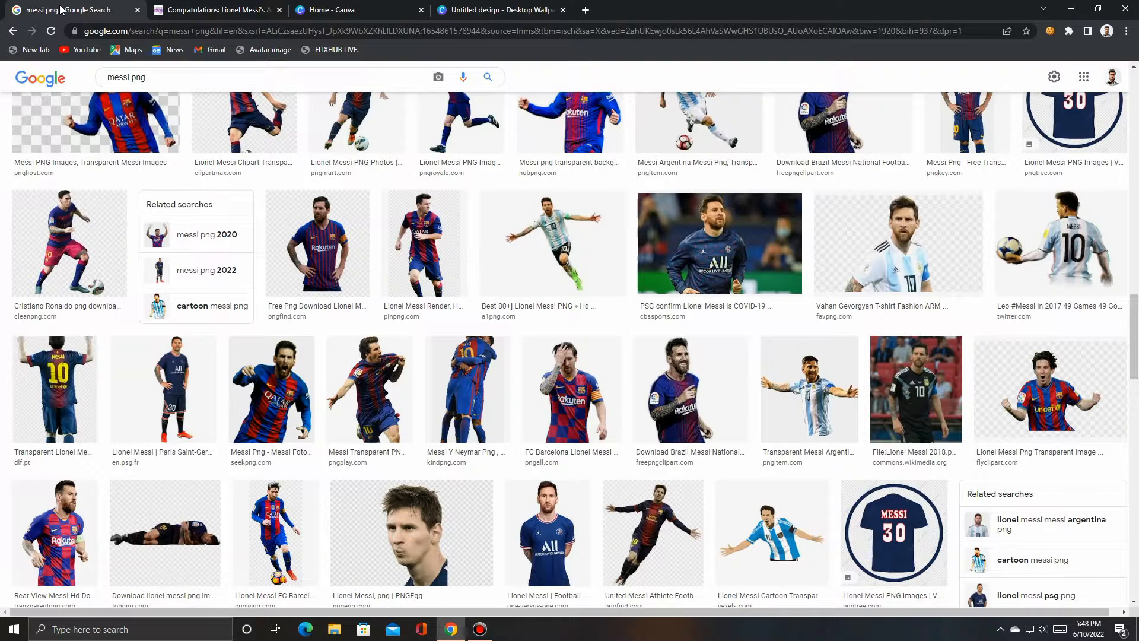
scroll(415, 332, "up", 15)
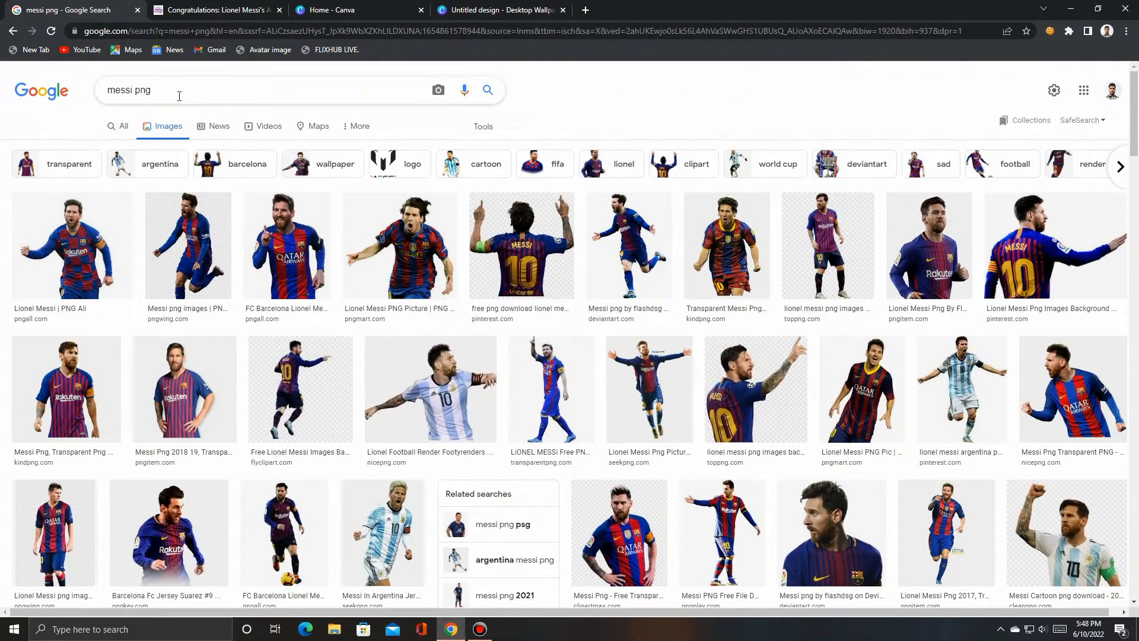
left_click(179, 96)
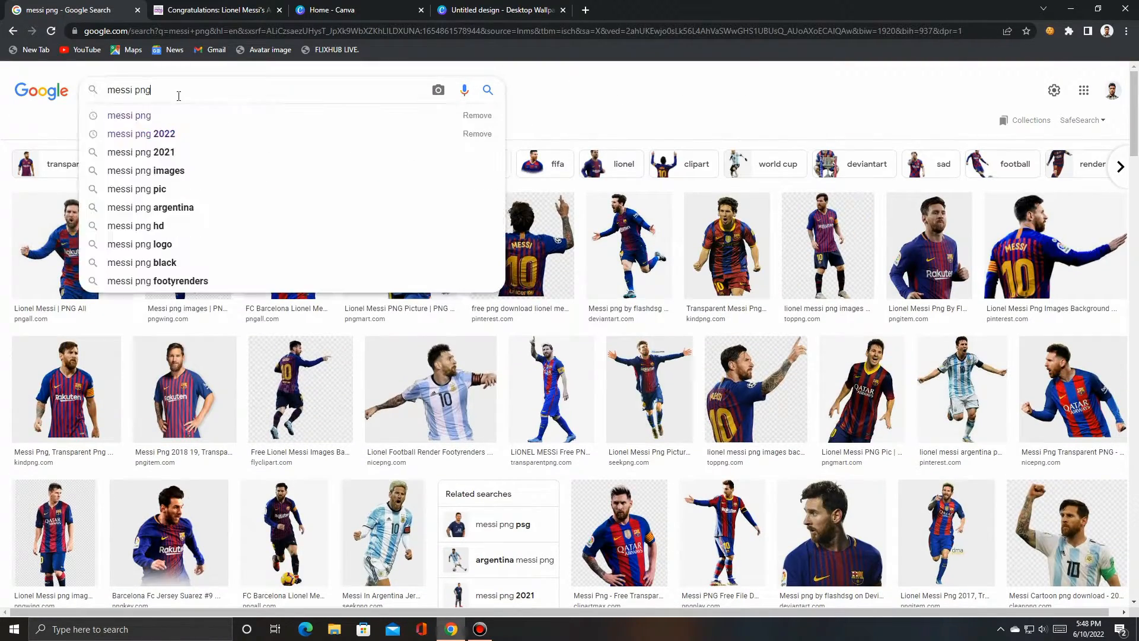
left_click(184, 134)
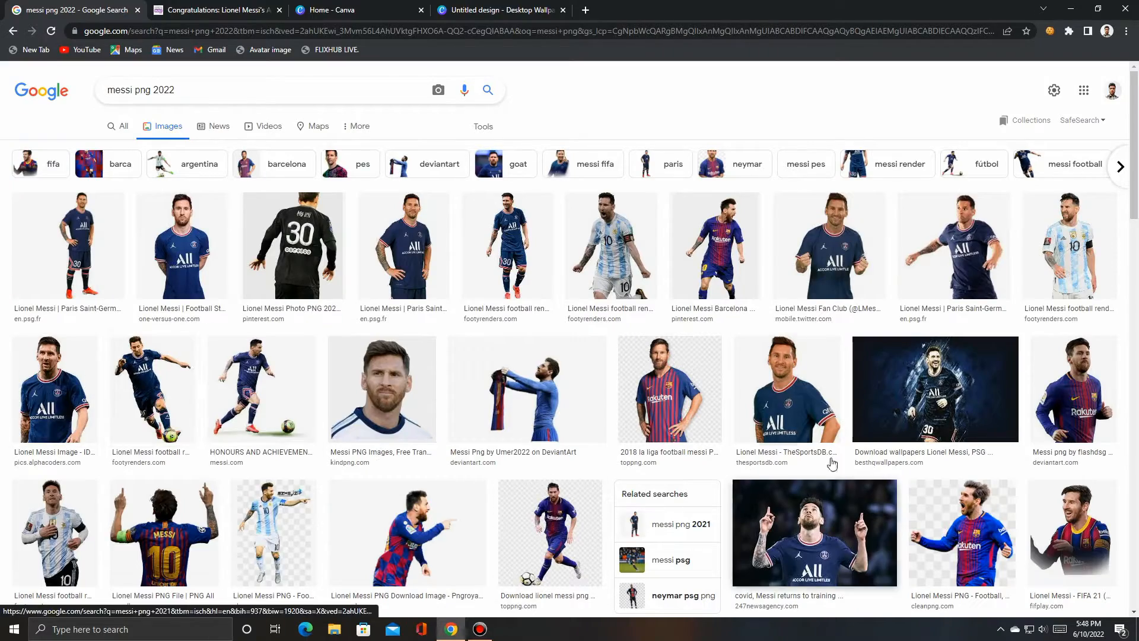
Look through the image results and preview the TheSportsDB picture of Messi in the PSG shirt with its related images.
scroll(786, 409, "down", 6)
scroll(786, 410, "down", 5)
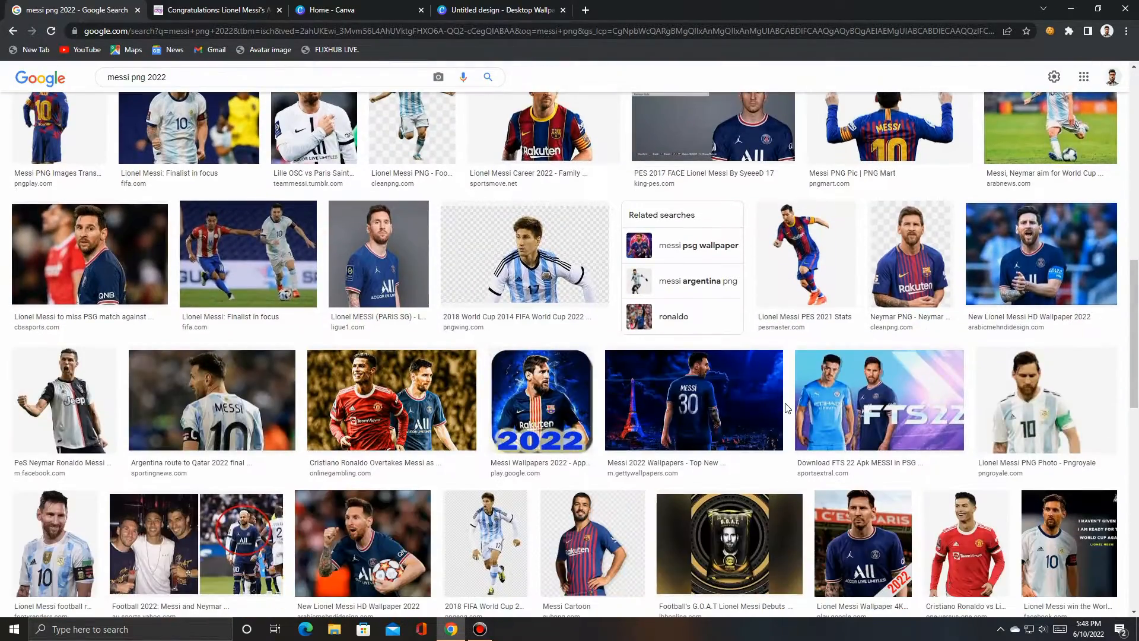
scroll(786, 408, "up", 15)
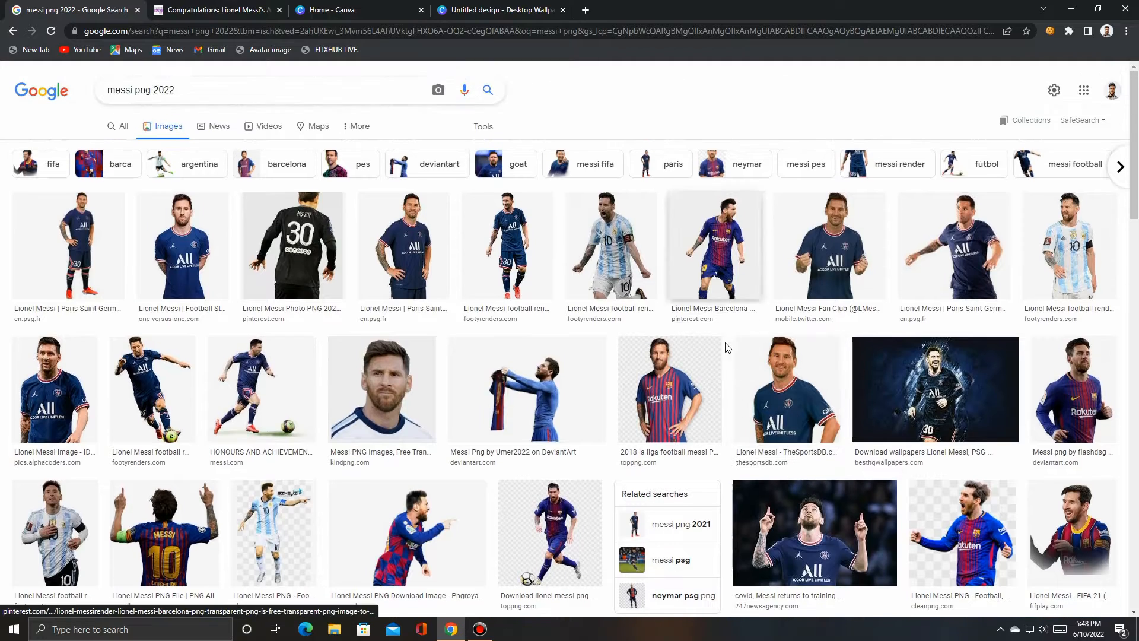
left_click(789, 397)
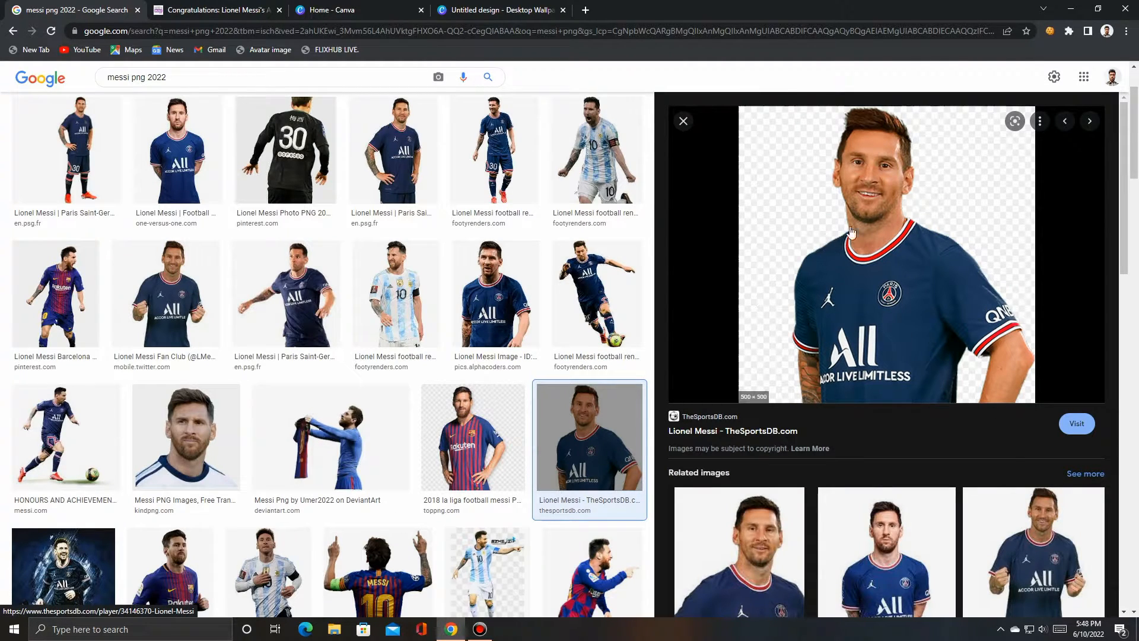
scroll(871, 295, "down", 7)
scroll(872, 297, "down", 8)
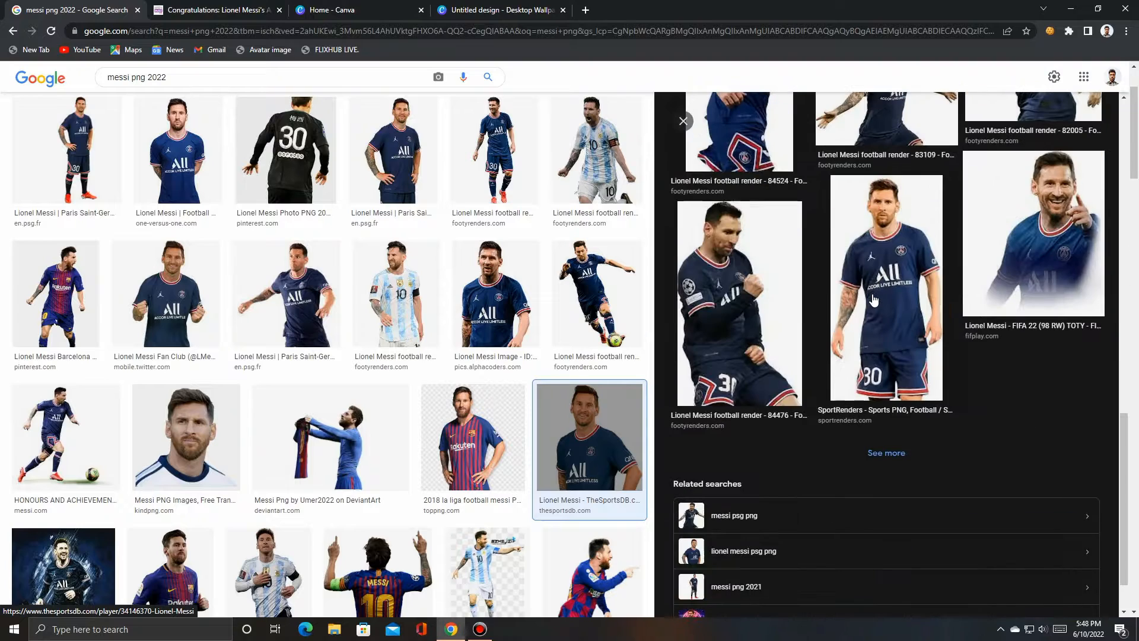
scroll(874, 296, "up", 5)
scroll(871, 289, "up", 10)
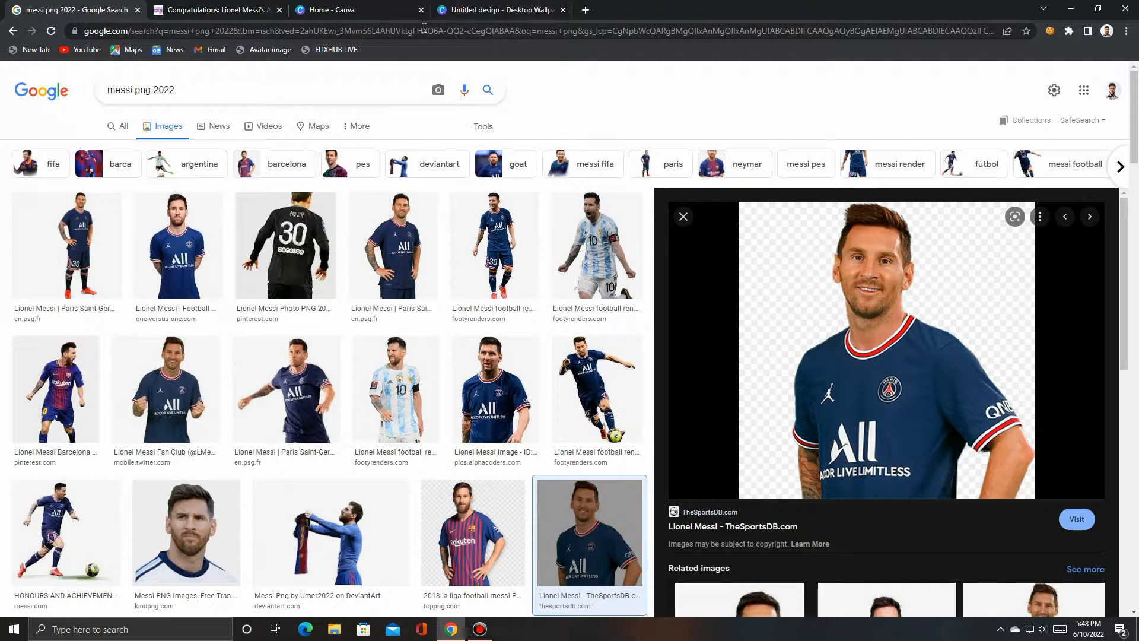
Return to the Canva wallpaper design and add the uploaded Messi cutout photo to the blank page.
left_click(505, 9)
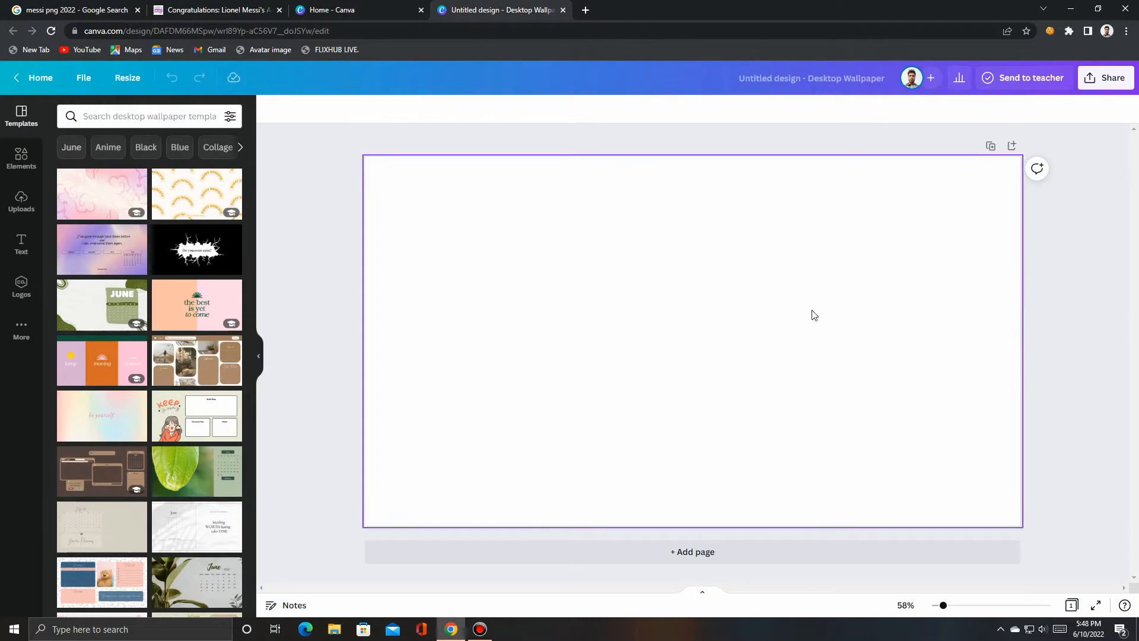
left_click(22, 201)
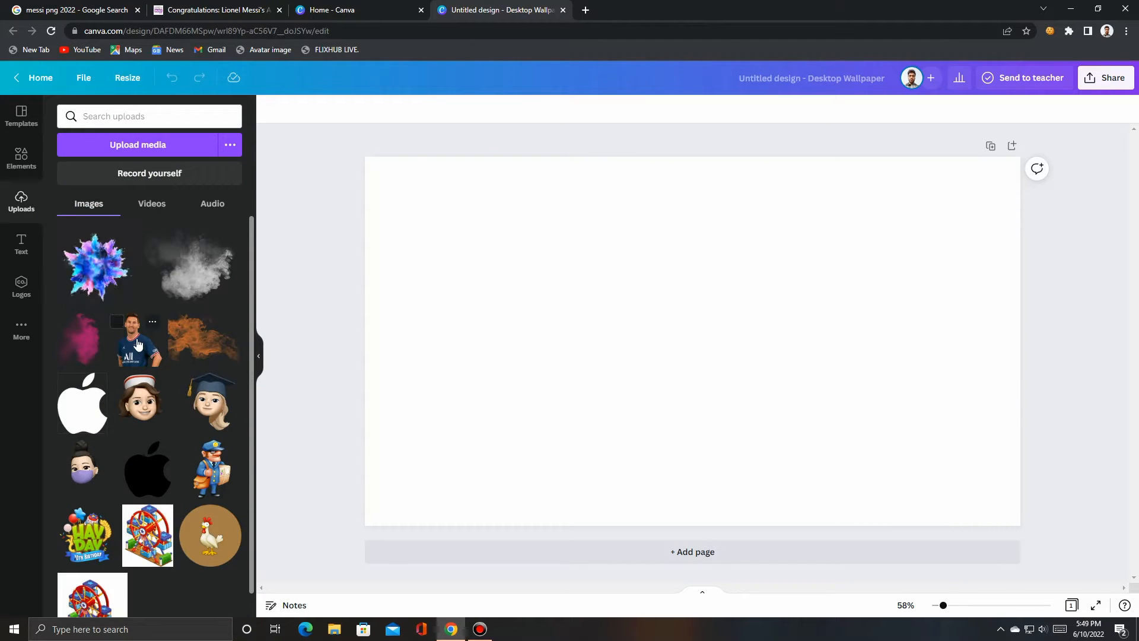
left_click(134, 344)
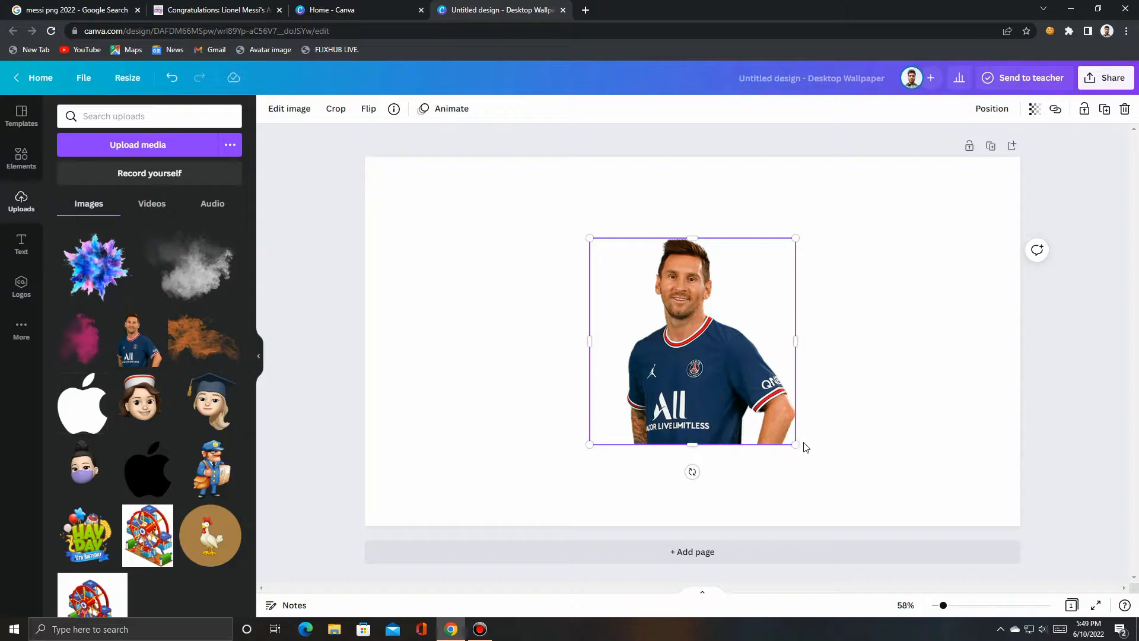
left_click(262, 359)
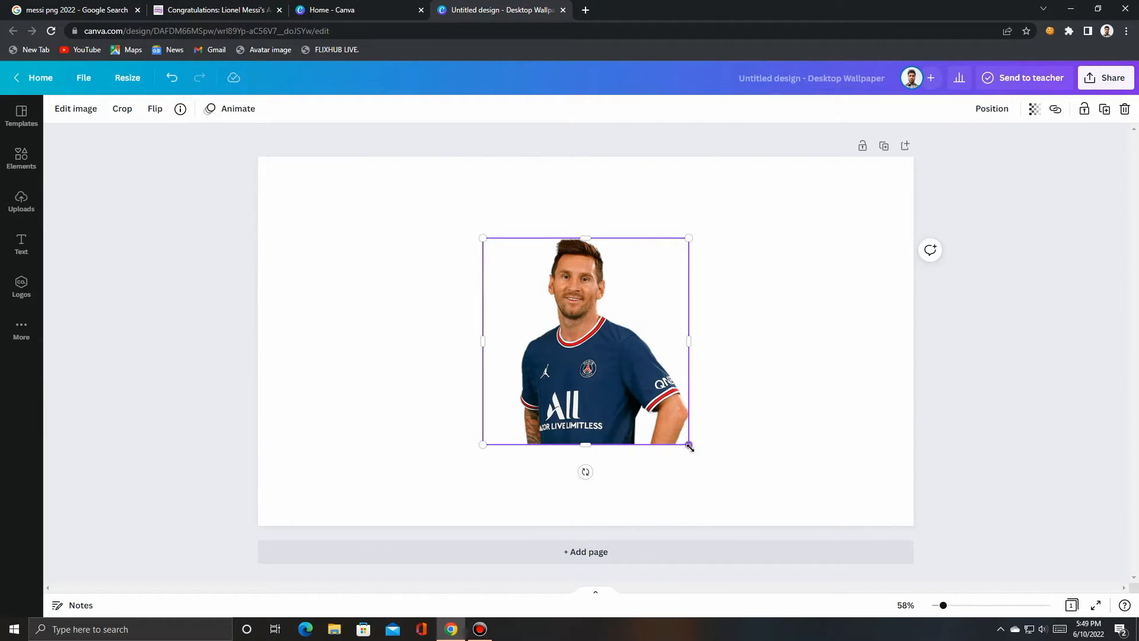
Enlarge the Messi photo and move it to the right side of the page, flush with the bottom edge.
left_click_drag(689, 446, 787, 507)
left_click_drag(642, 472, 682, 414)
left_click_drag(834, 478, 867, 507)
left_click_drag(742, 461, 762, 475)
Set the page background to the medium grey among the default colors.
left_click(491, 461)
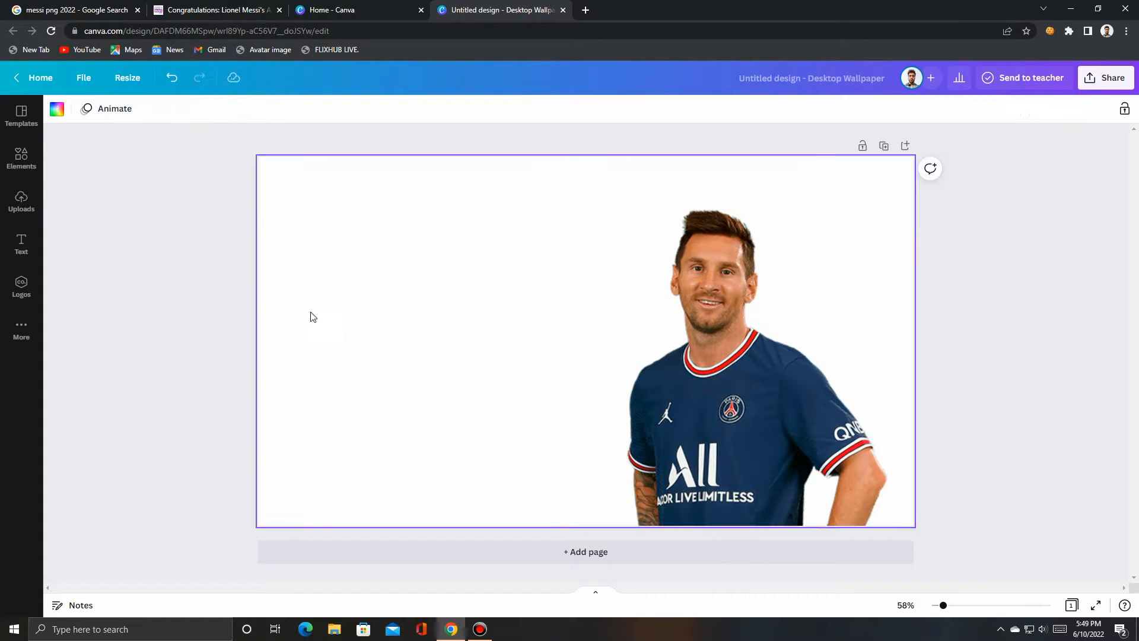
left_click(58, 111)
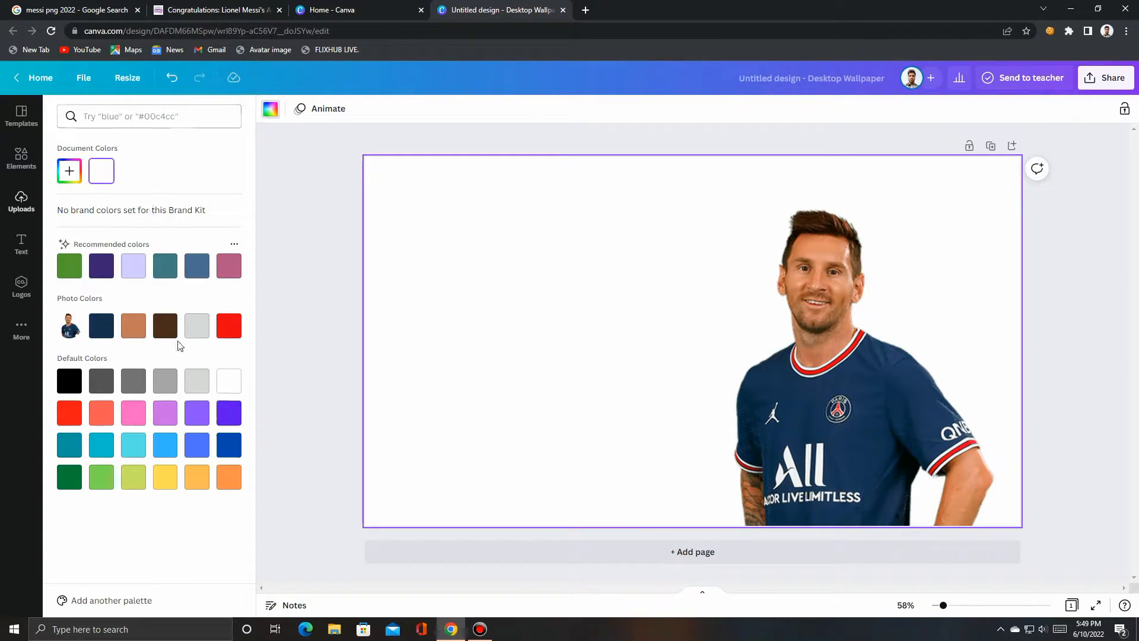
left_click(197, 390)
left_click(166, 382)
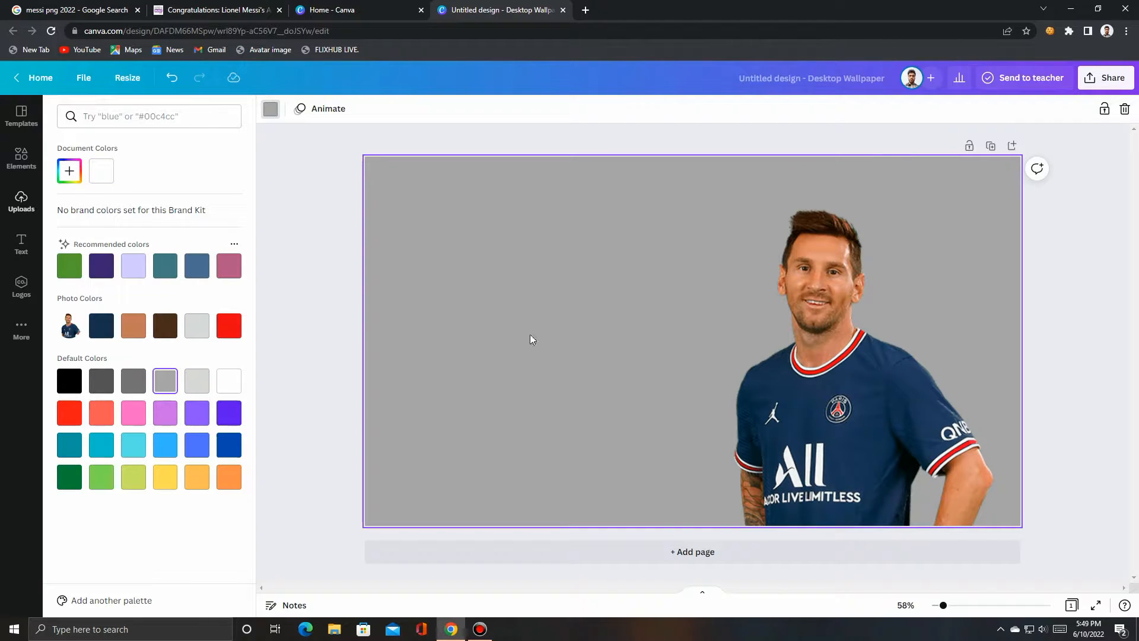
Adjust the Messi photo to brightness 14 and contrast 16.
left_click(796, 396)
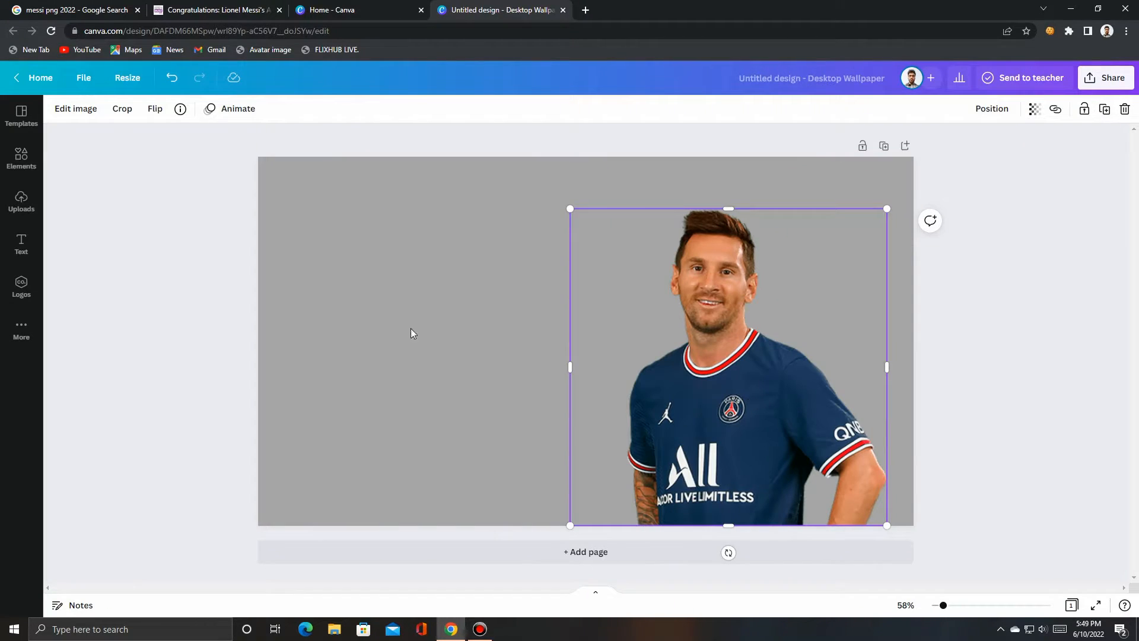
left_click(75, 110)
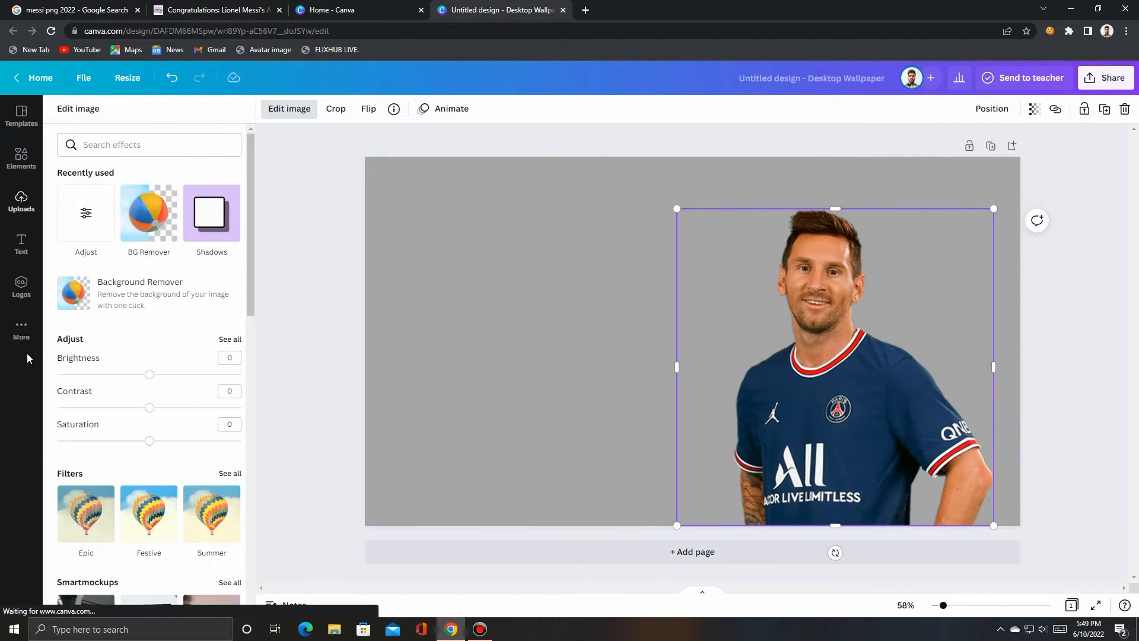
left_click_drag(149, 375, 165, 413)
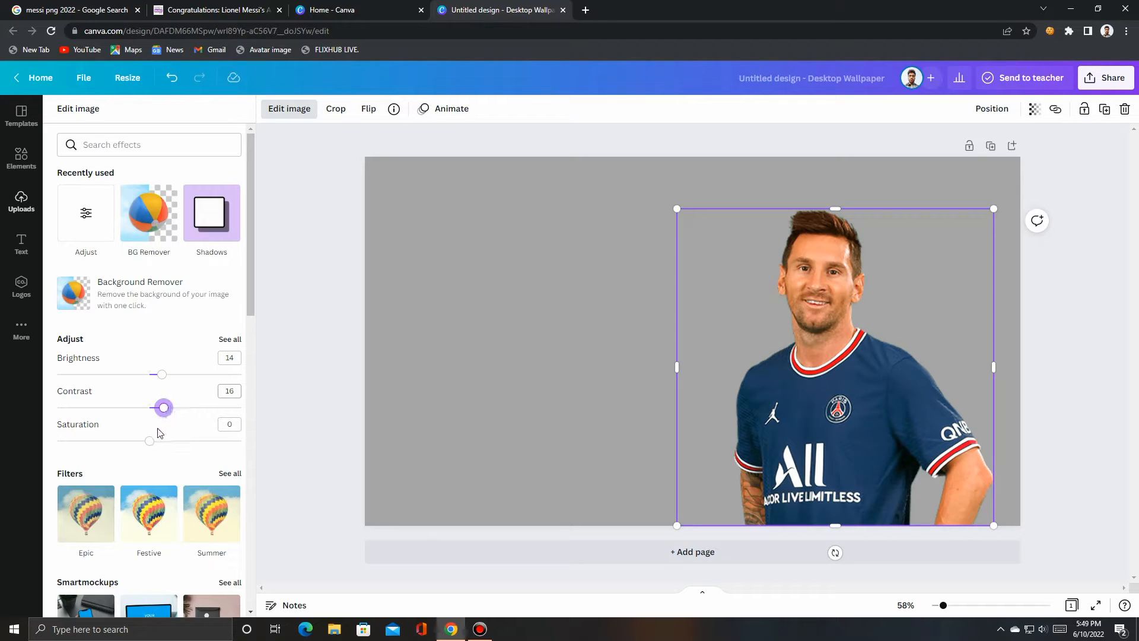
key("Escape")
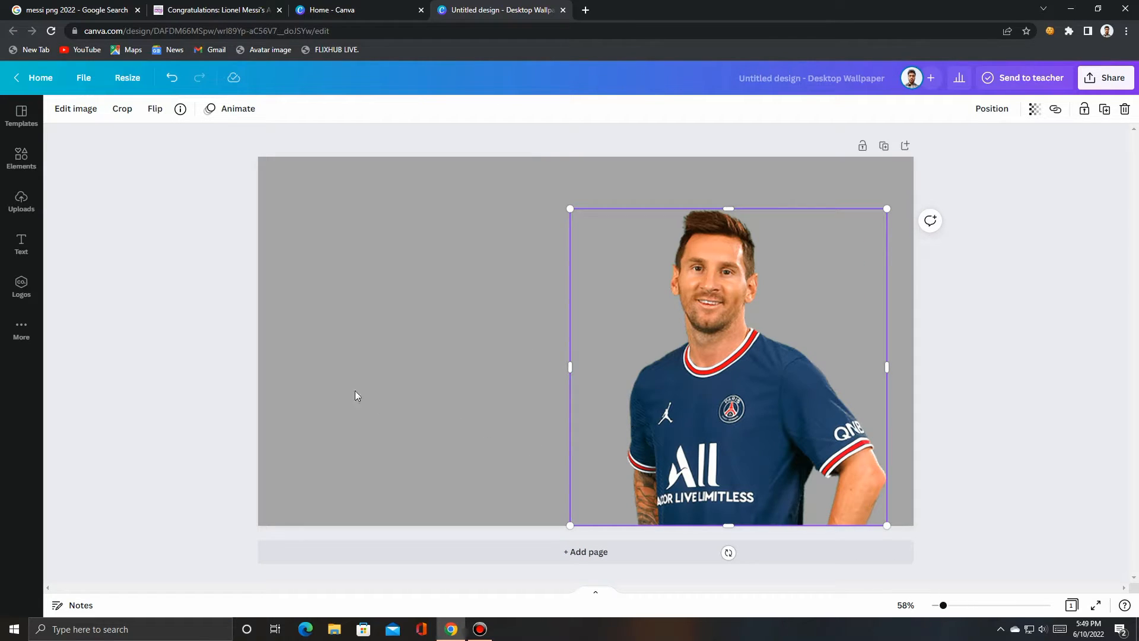
Enlarge the Messi photo slightly and shift it right, keeping it aligned with the page's bottom edge.
left_click_drag(762, 425, 752, 410)
left_click_drag(879, 511, 891, 525)
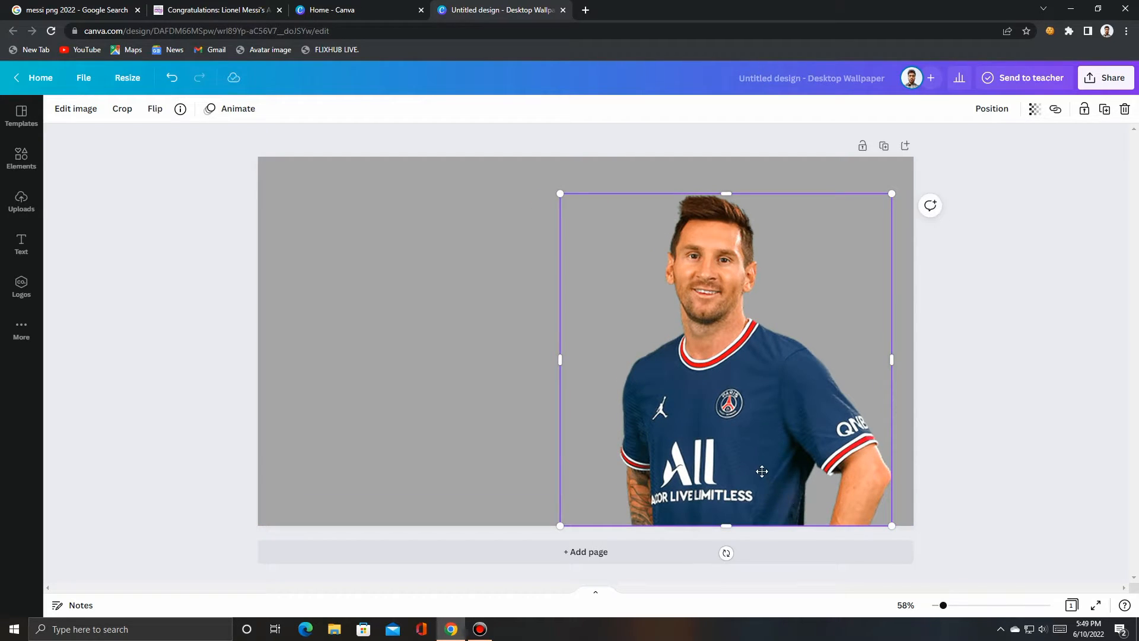
mouse_move(762, 471)
left_mouse_down()
mouse_move(758, 463)
mouse_move(770, 479)
left_mouse_up()
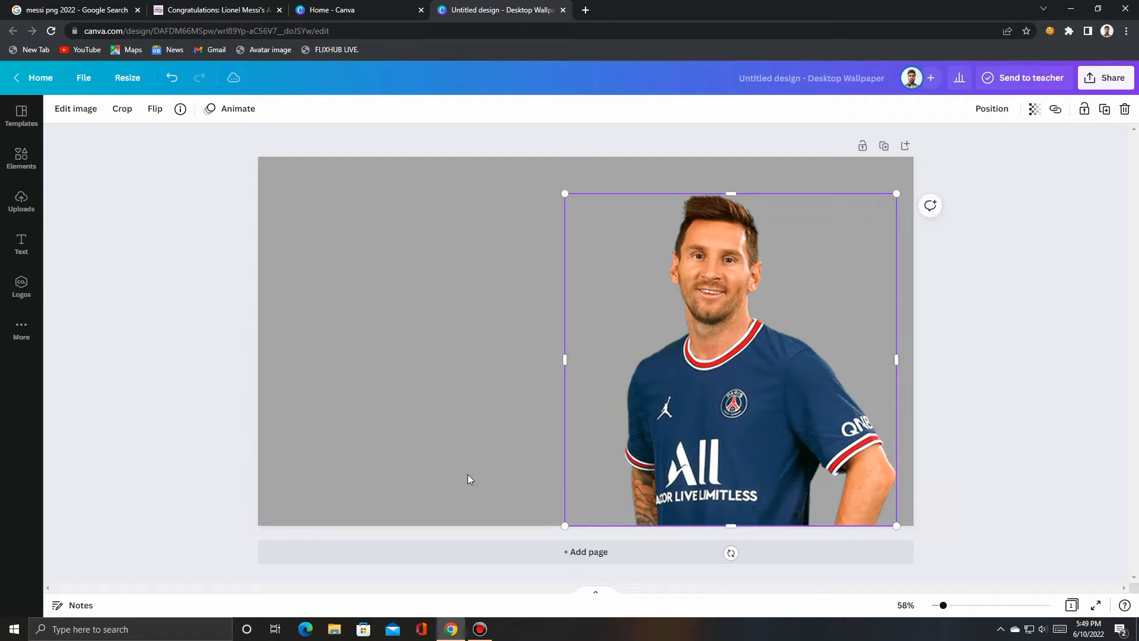
left_click(446, 456)
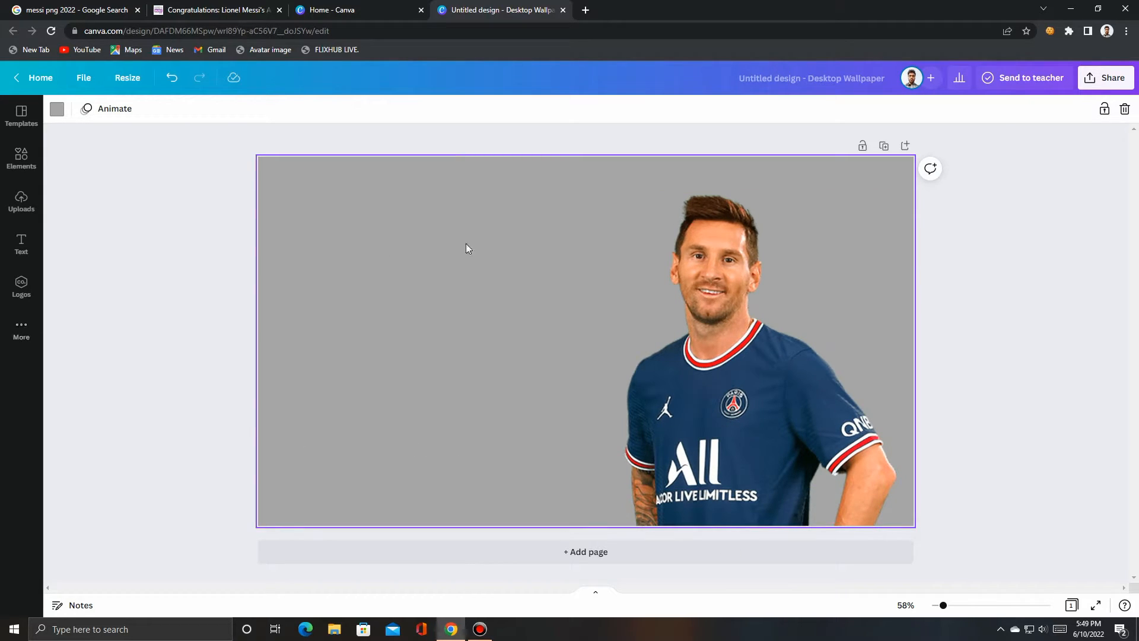
Browse the font combinations and add the one with the script "Congrats!" above a bold name to the page.
left_click(21, 245)
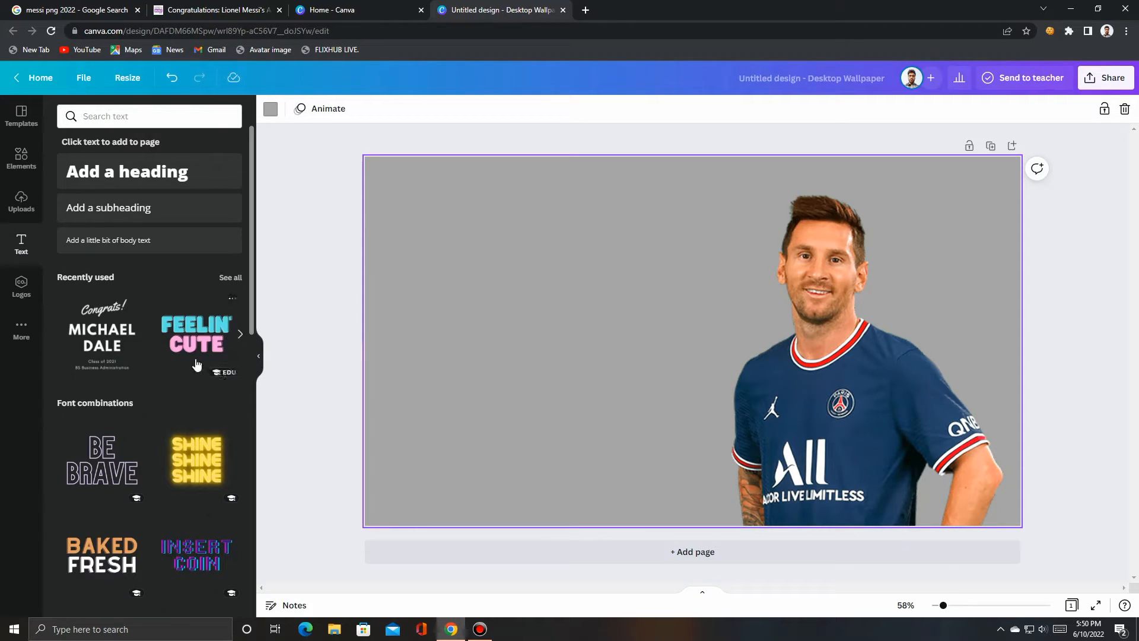
scroll(218, 341, "down", 10)
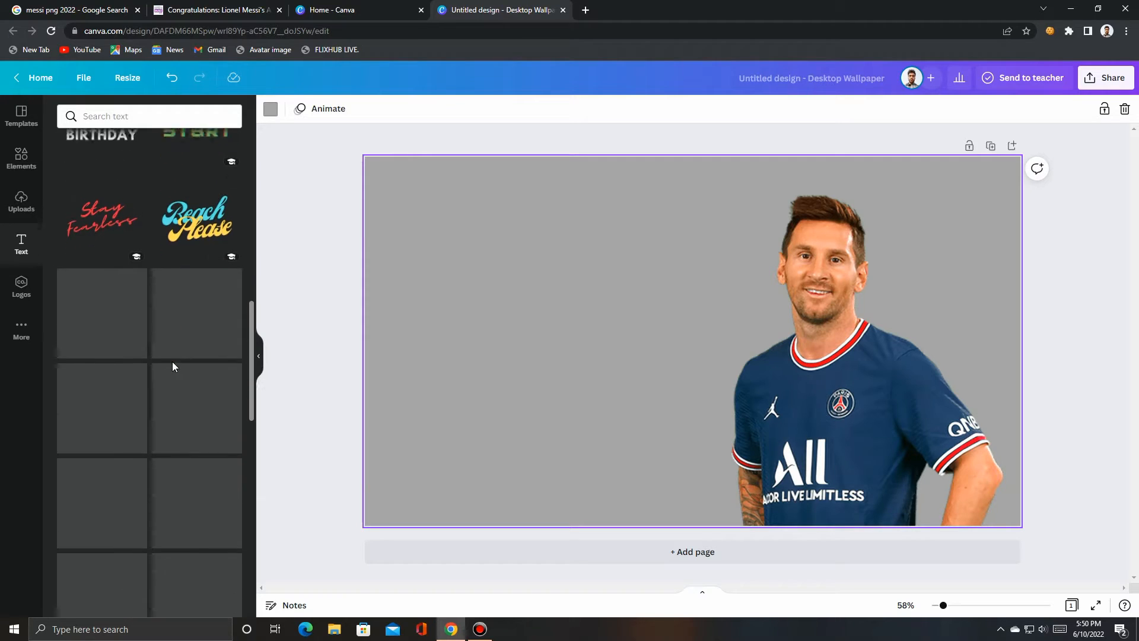
scroll(172, 344, "down", 7)
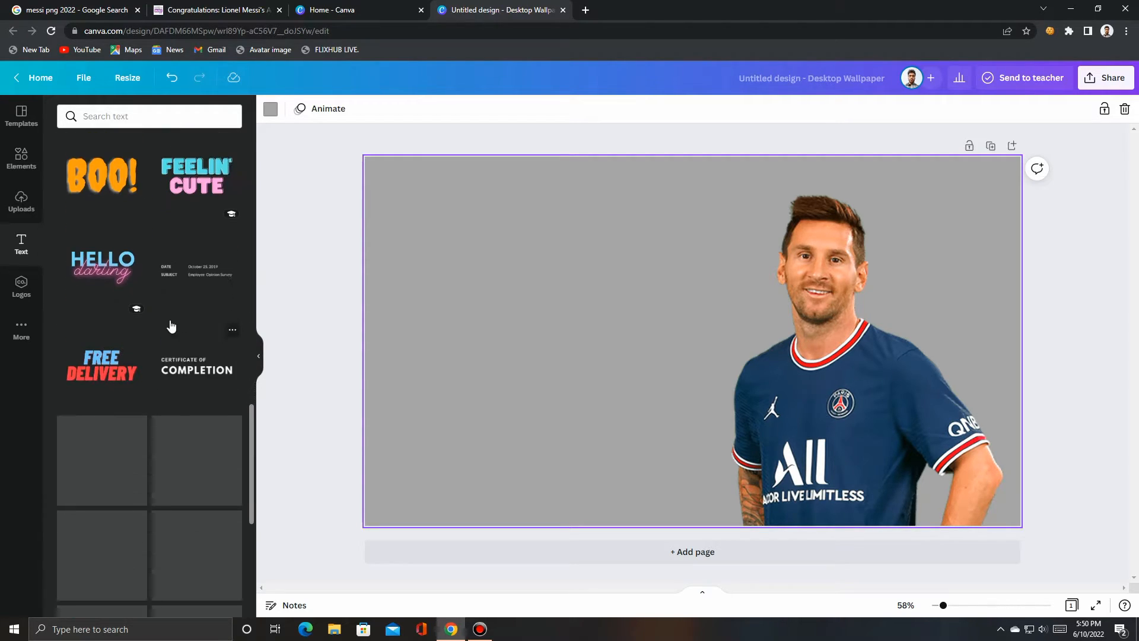
scroll(173, 324, "up", 3)
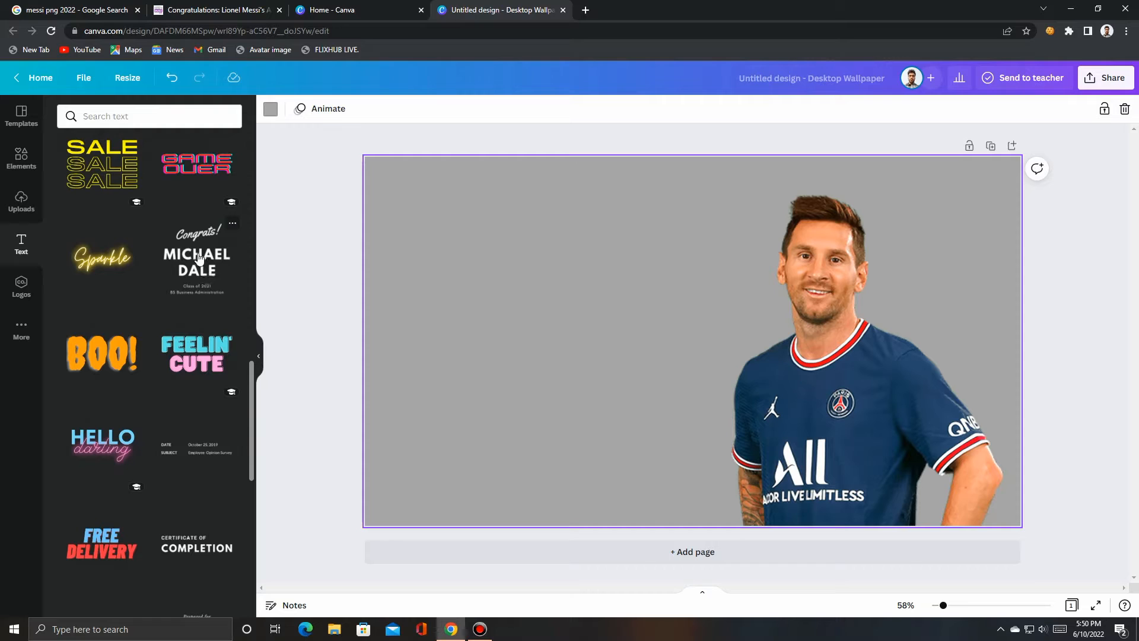
scroll(178, 364, "down", 6)
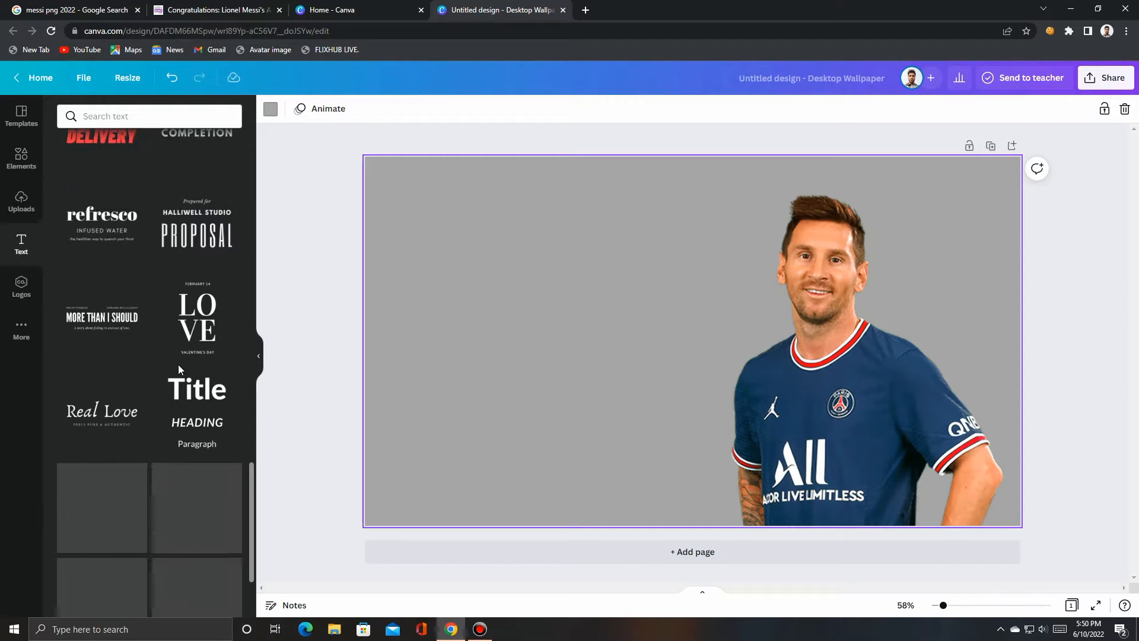
scroll(171, 391, "down", 4)
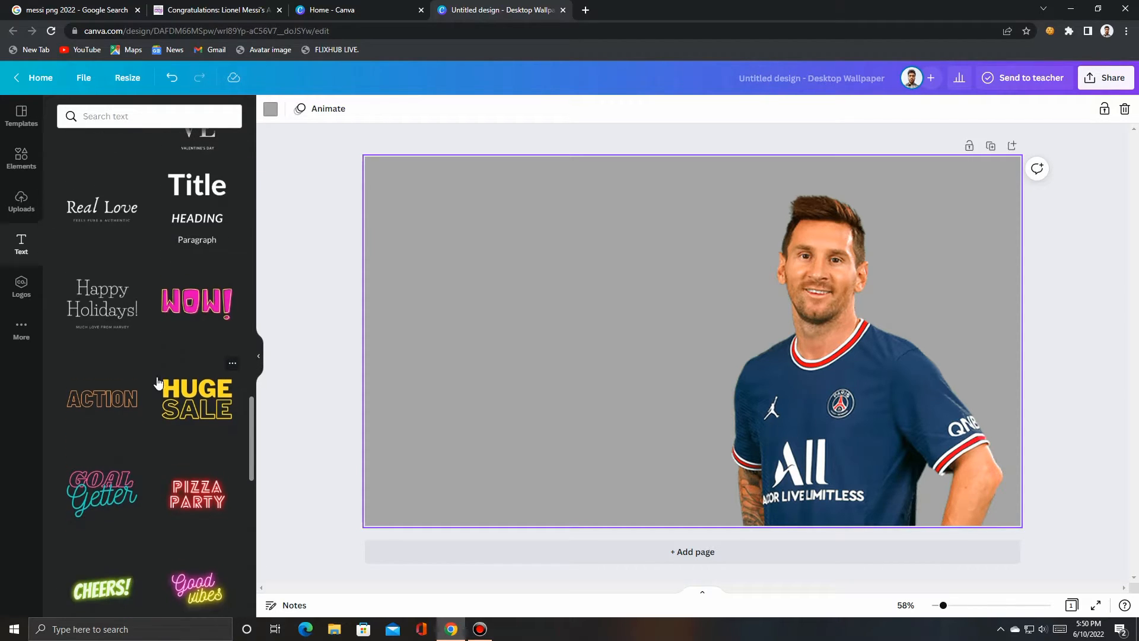
scroll(159, 383, "down", 3)
scroll(158, 381, "up", 8)
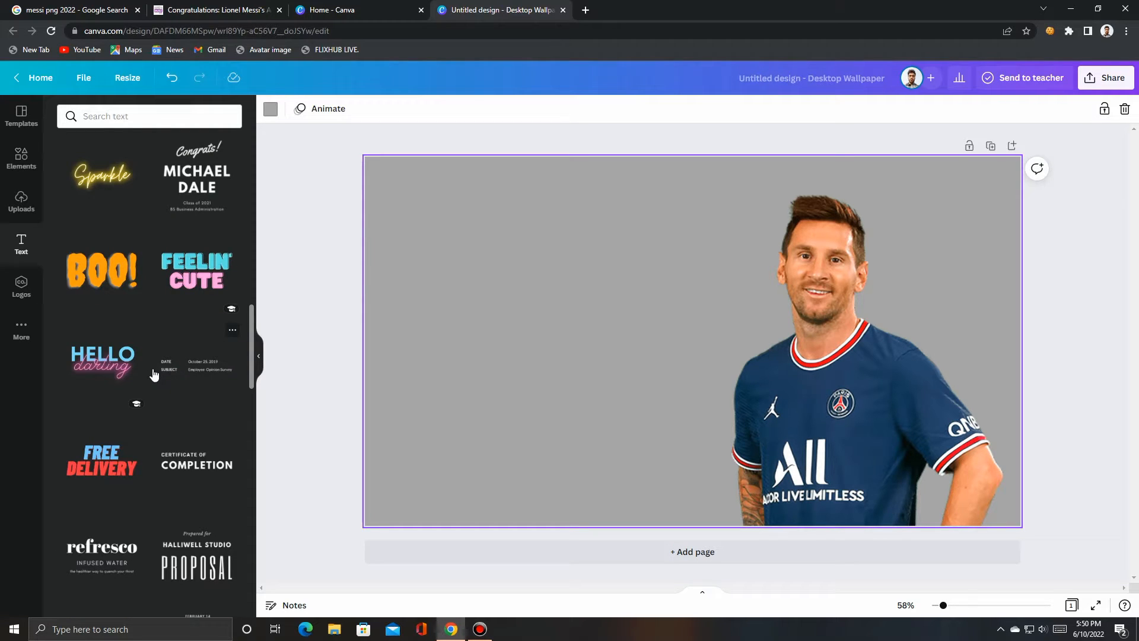
scroll(99, 340, "up", 5)
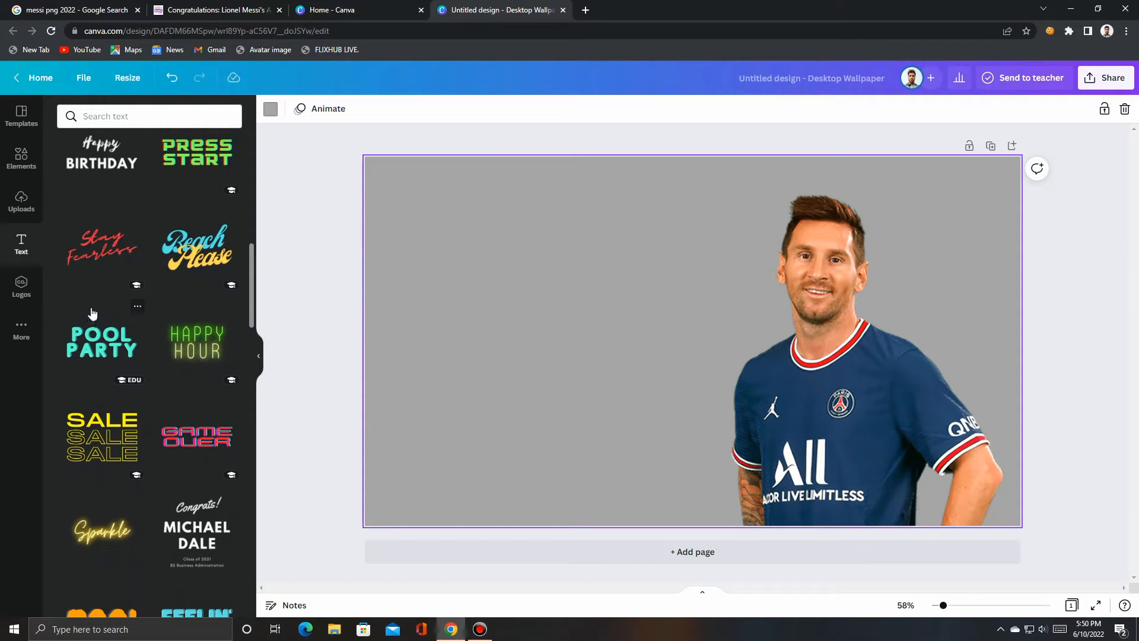
left_click(195, 530)
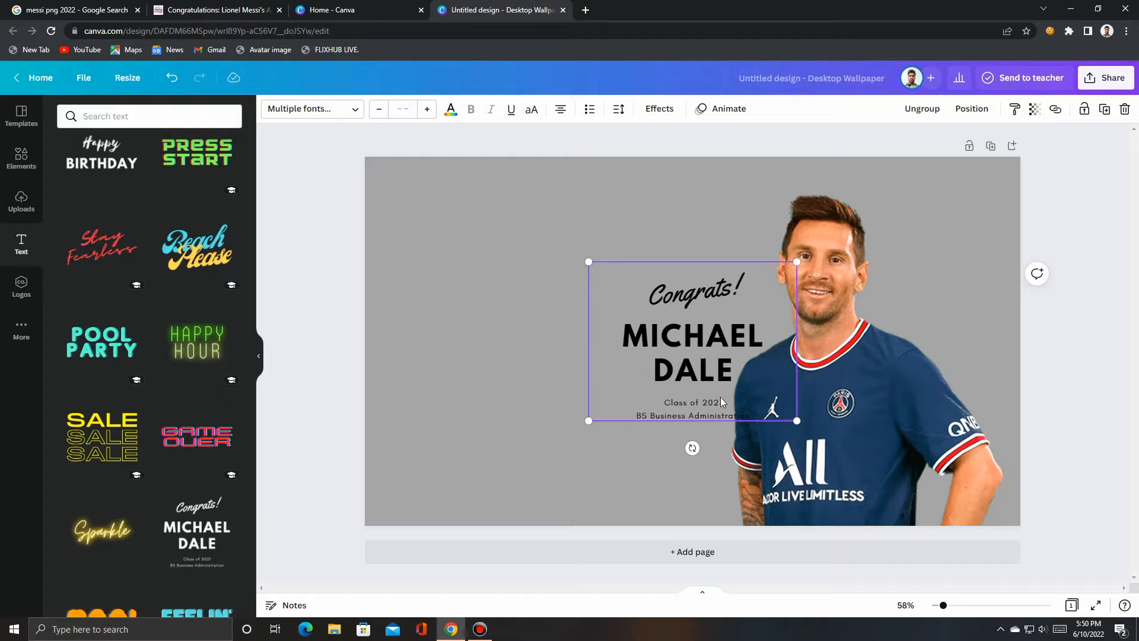
Move the "Congrats!" text group into the empty area beside the photo and enlarge it to a heading font size of about 88.
left_click_drag(702, 376, 562, 359)
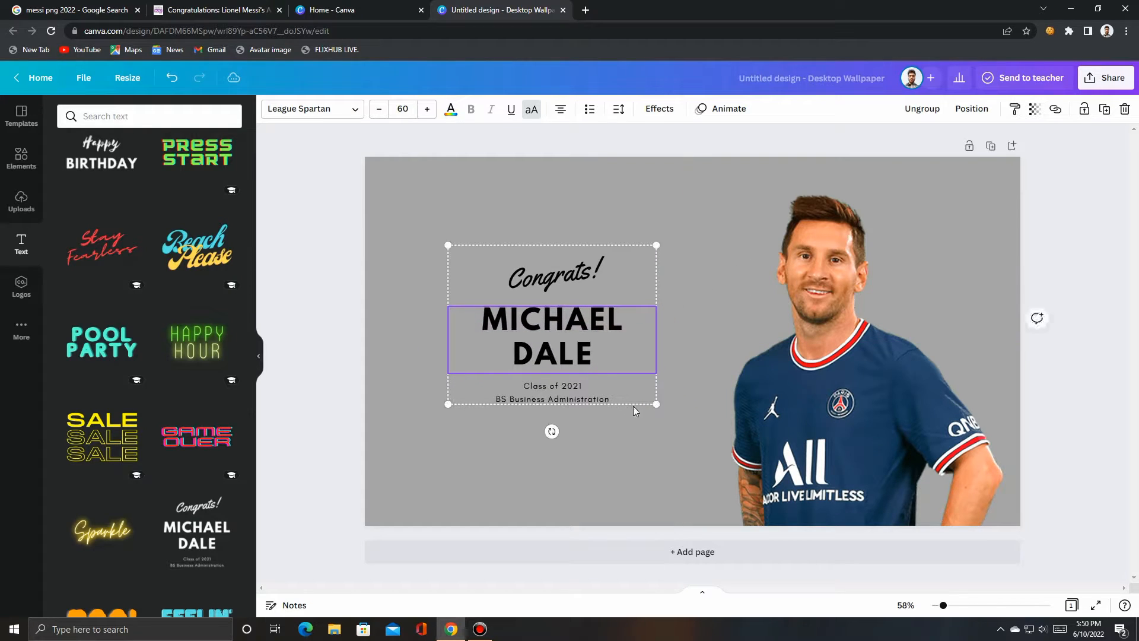
left_click_drag(656, 404, 755, 479)
left_click_drag(661, 462, 612, 428)
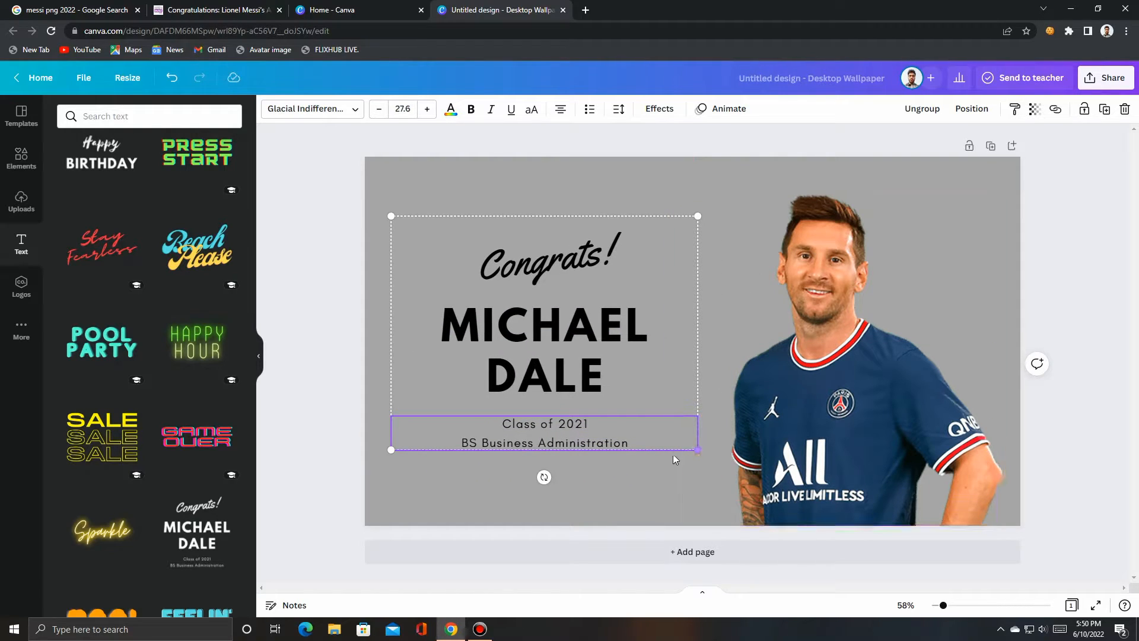
left_click(617, 488)
left_click(600, 448)
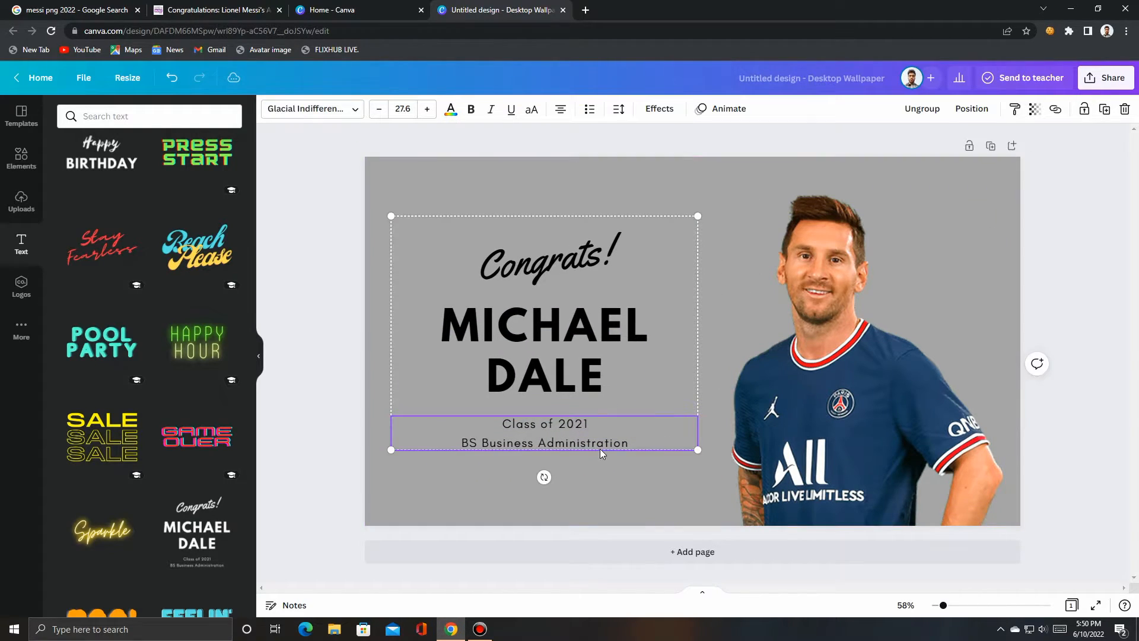
Replace the heading's placeholder name with "Lionel Messi" copied from the IWMBuzz article headline and remove the extra blank line.
left_click(591, 372)
double_click(596, 374)
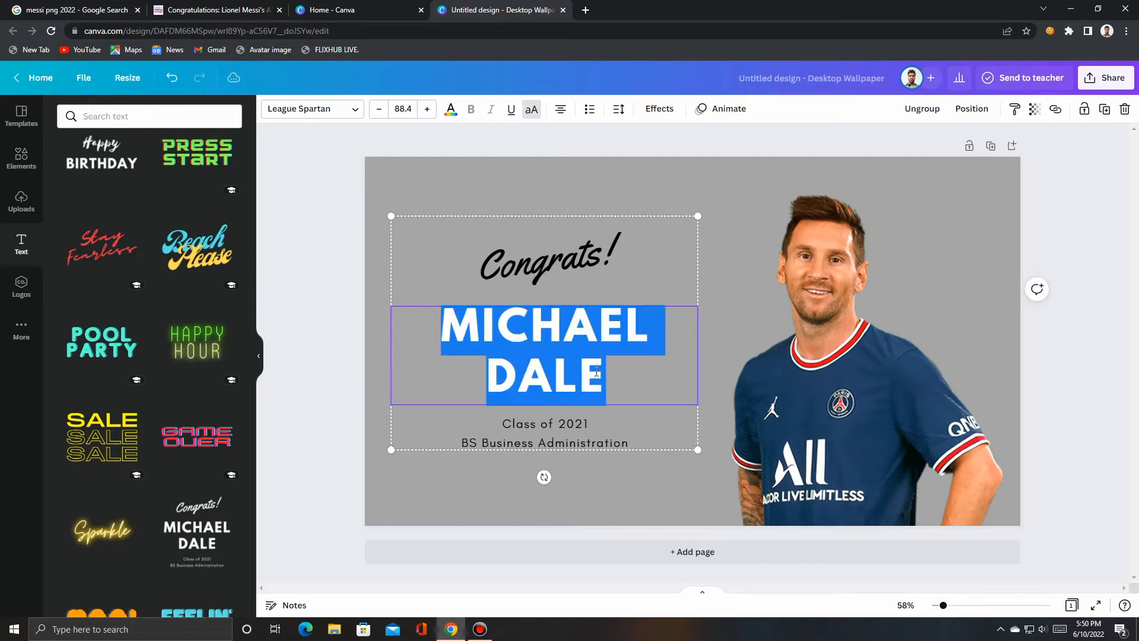
left_click(202, 11)
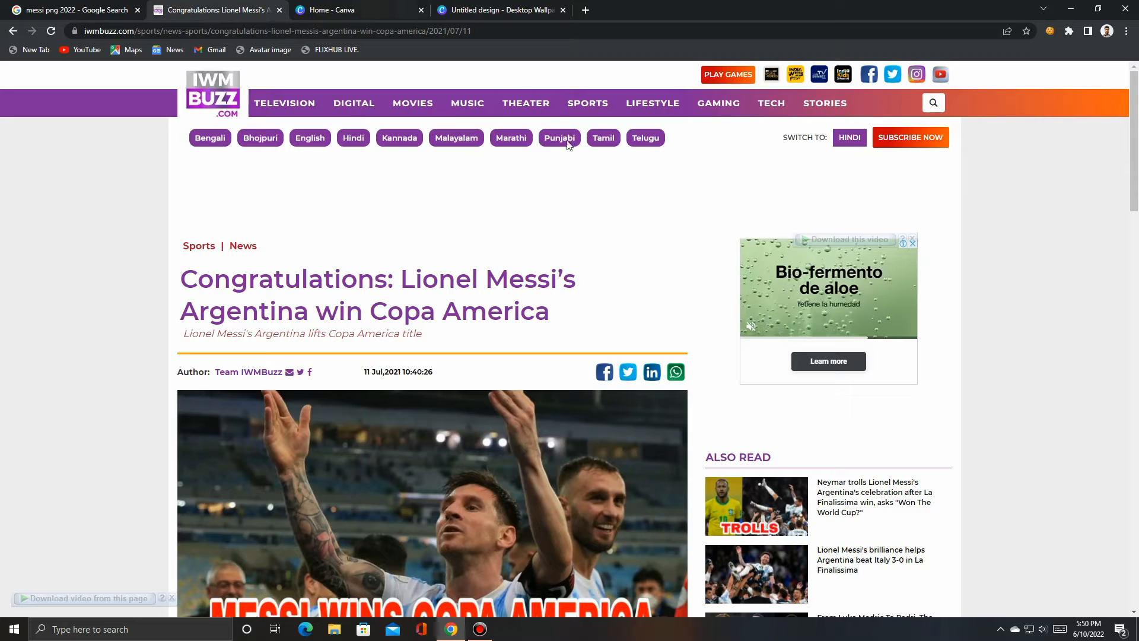
left_click_drag(401, 279, 556, 279)
right_click(556, 278)
left_click(576, 290)
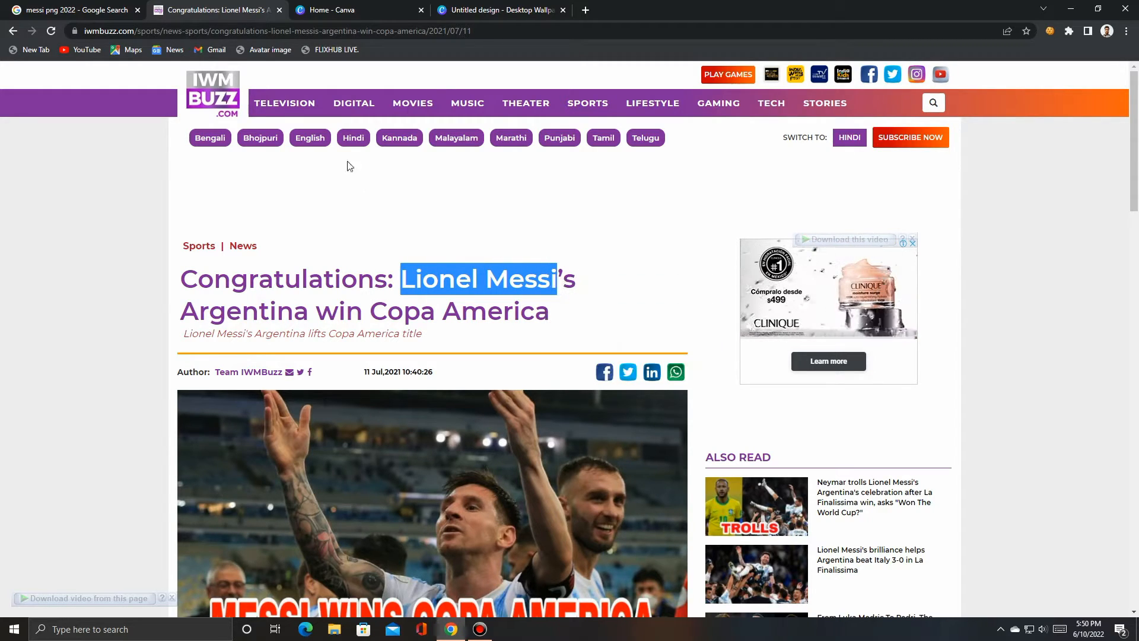
left_click(463, 13)
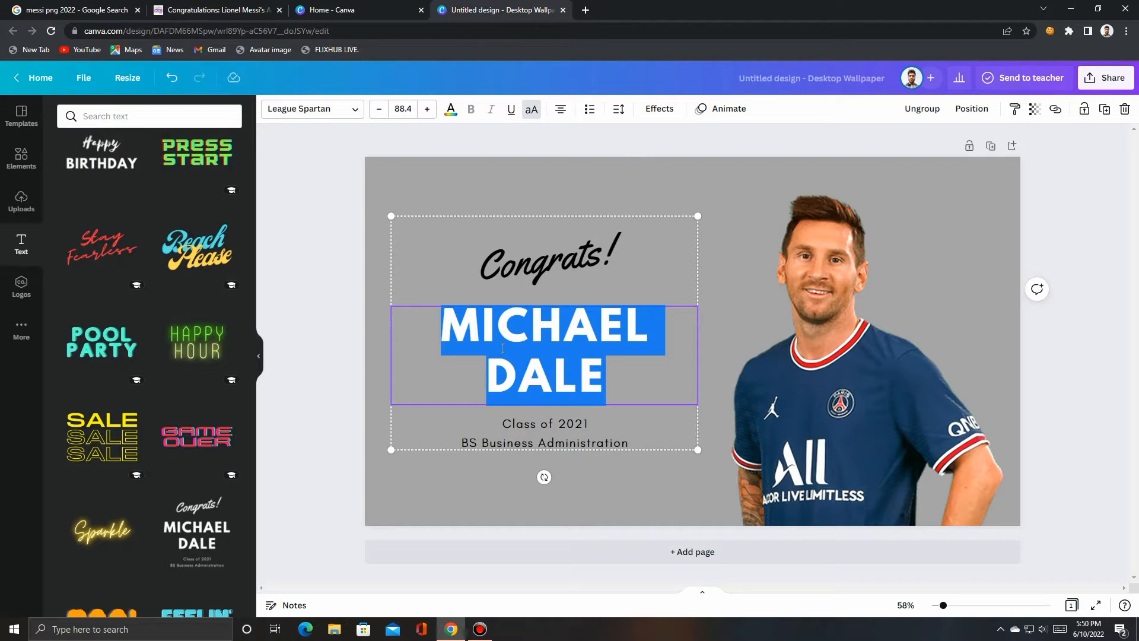
key("ctrl+v")
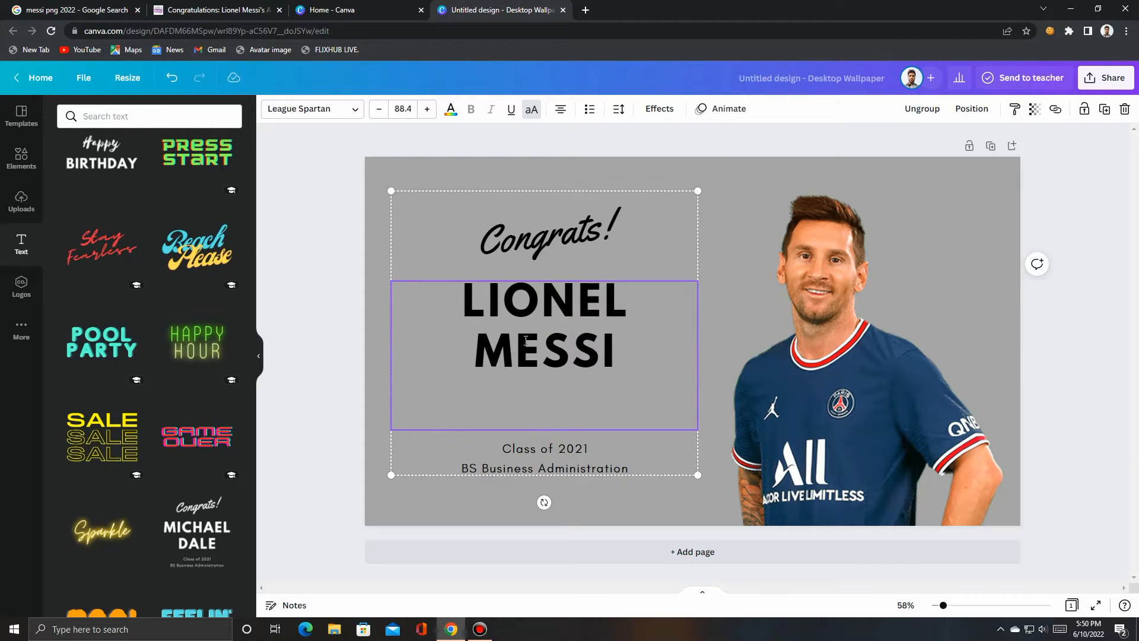
key("BackSpace")
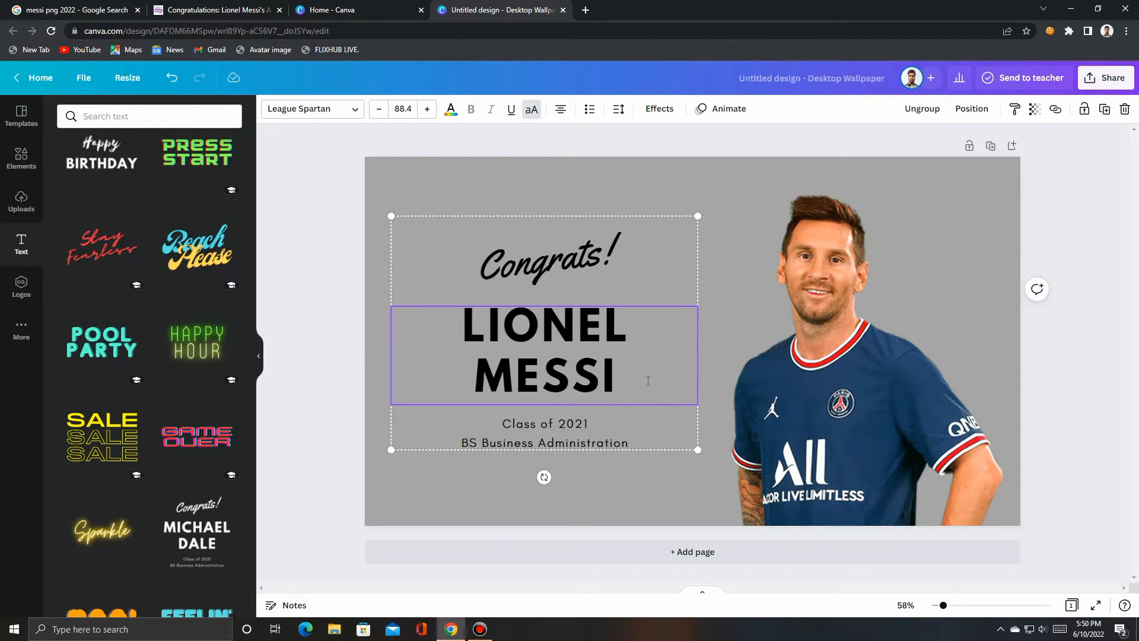
Replace the caption text under the heading with "Argentina win Copa America" copied from the IWMBuzz article headline.
left_click(560, 427)
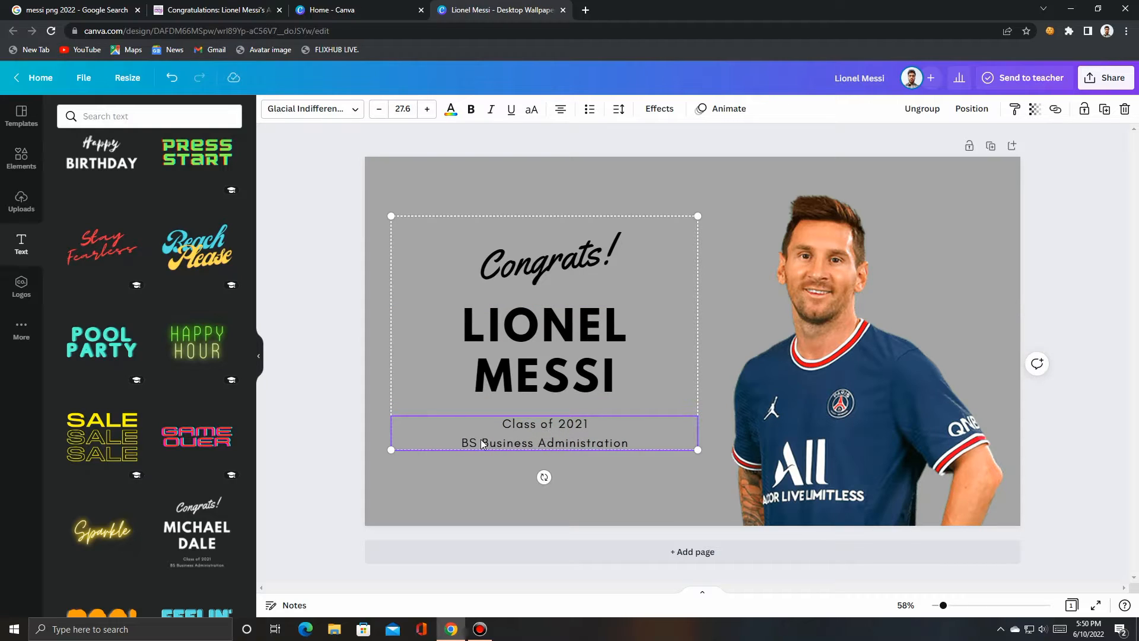
double_click(540, 432)
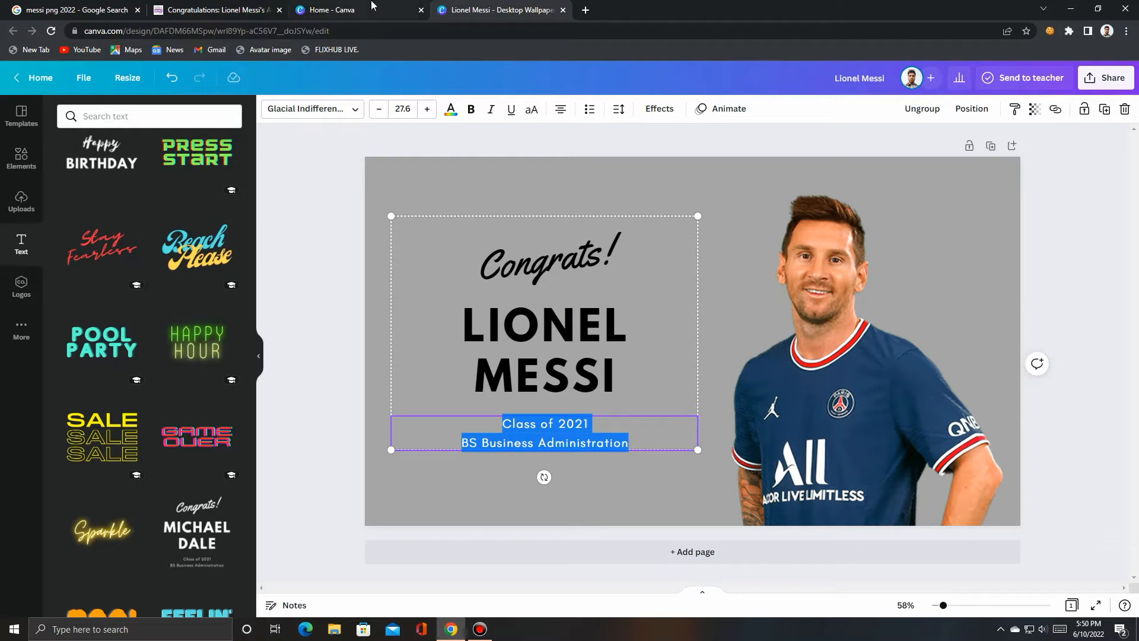
left_click(346, 10)
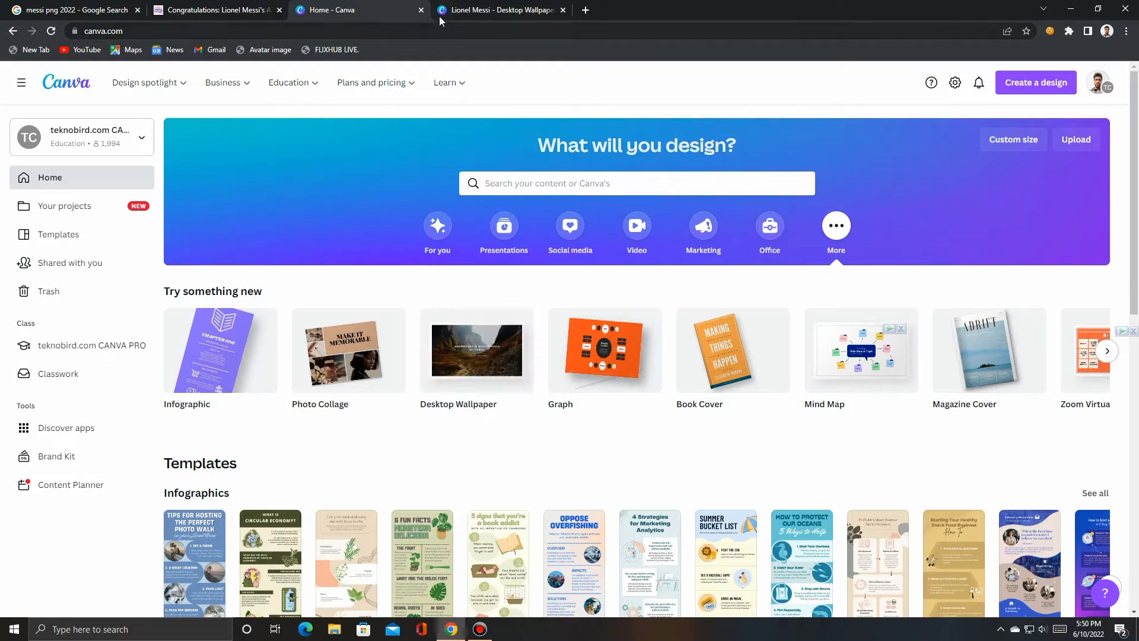
left_click(206, 11)
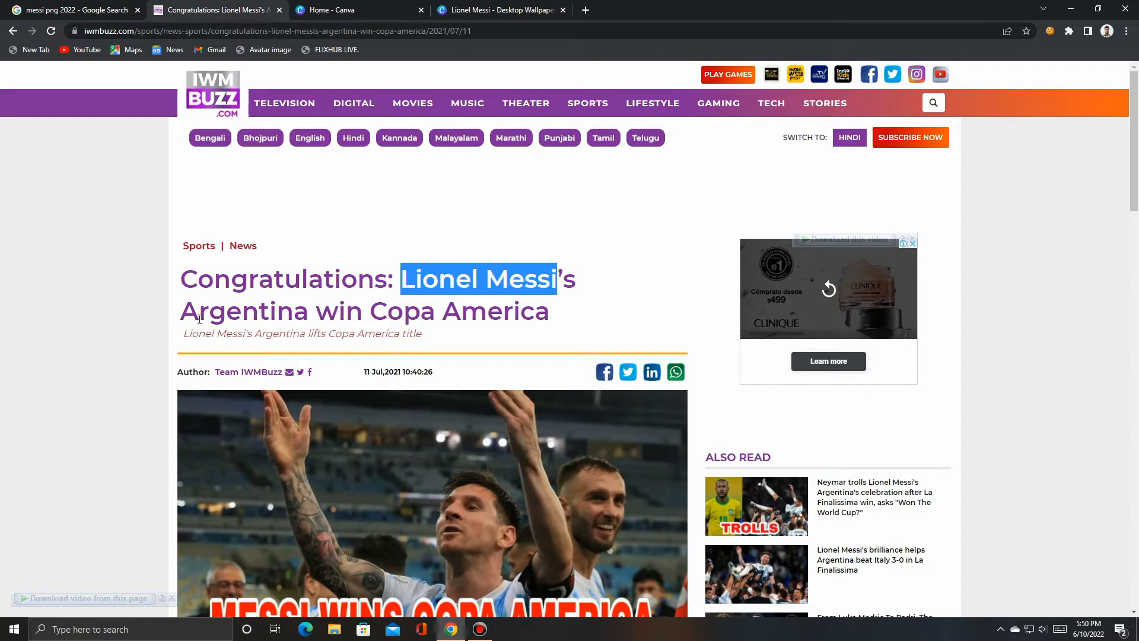
left_click_drag(185, 315, 546, 317)
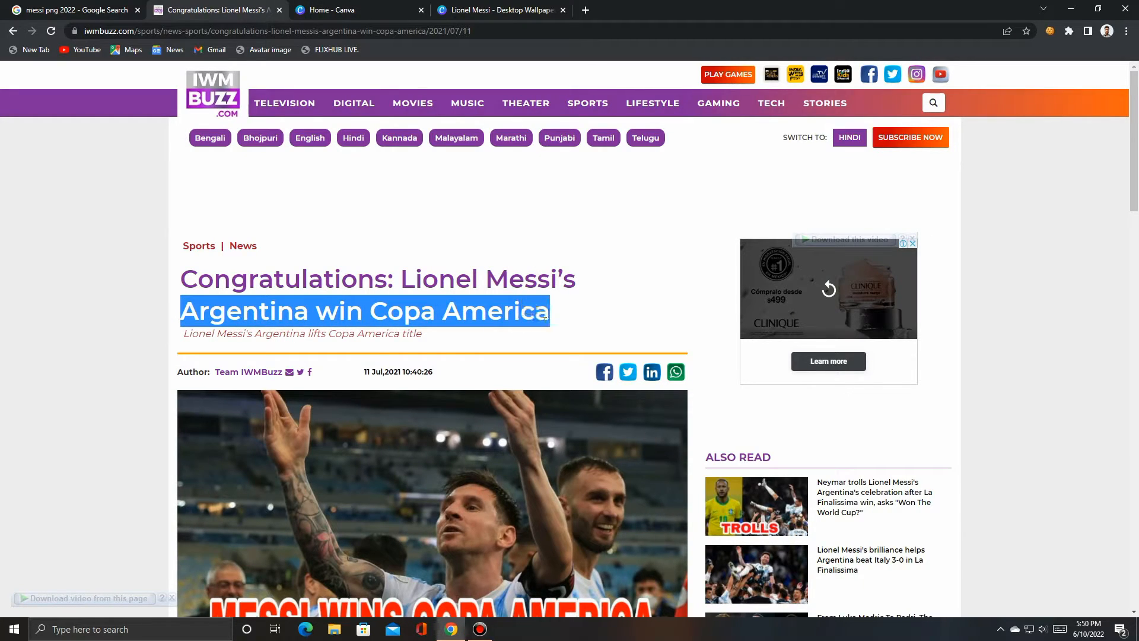
right_click(526, 314)
left_click(545, 323)
left_click(379, 7)
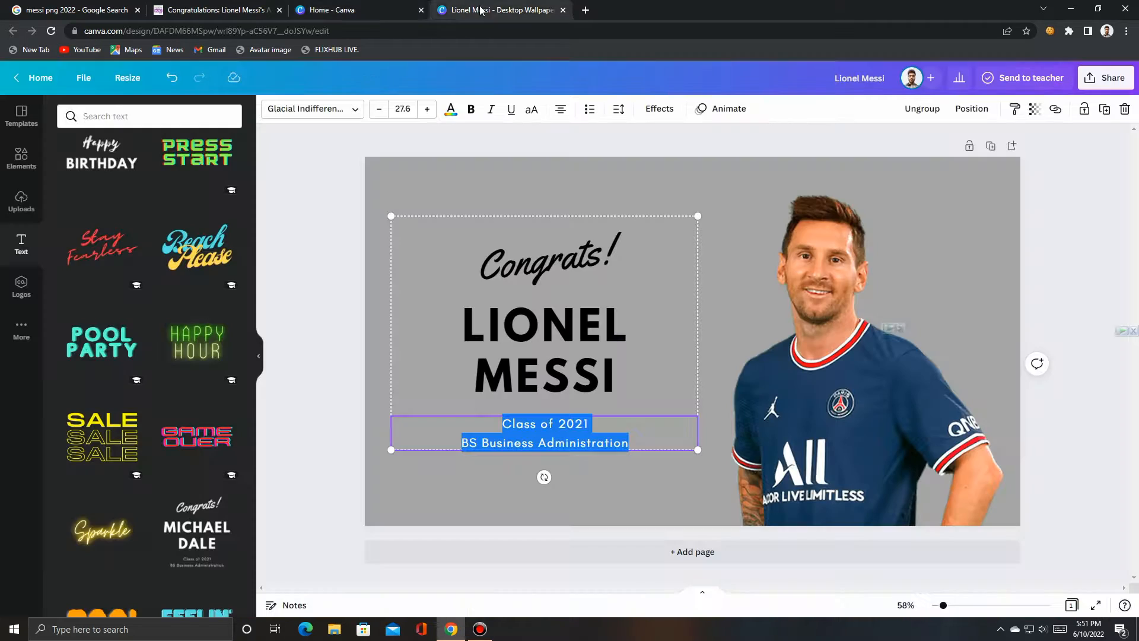
left_click(472, 9)
right_click(533, 436)
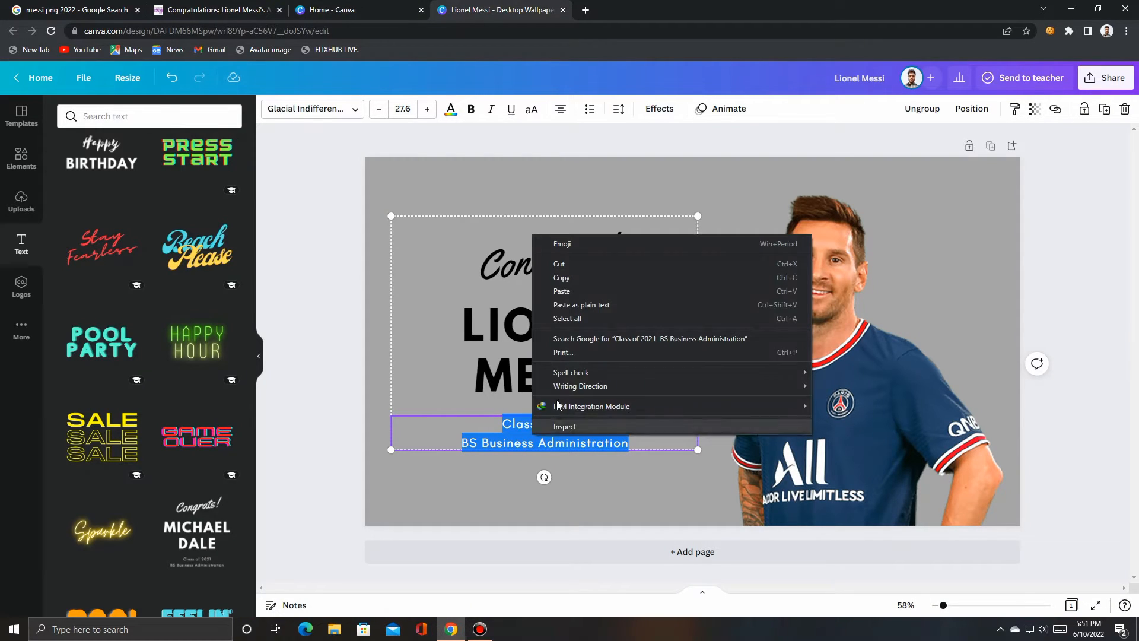
left_click(560, 293)
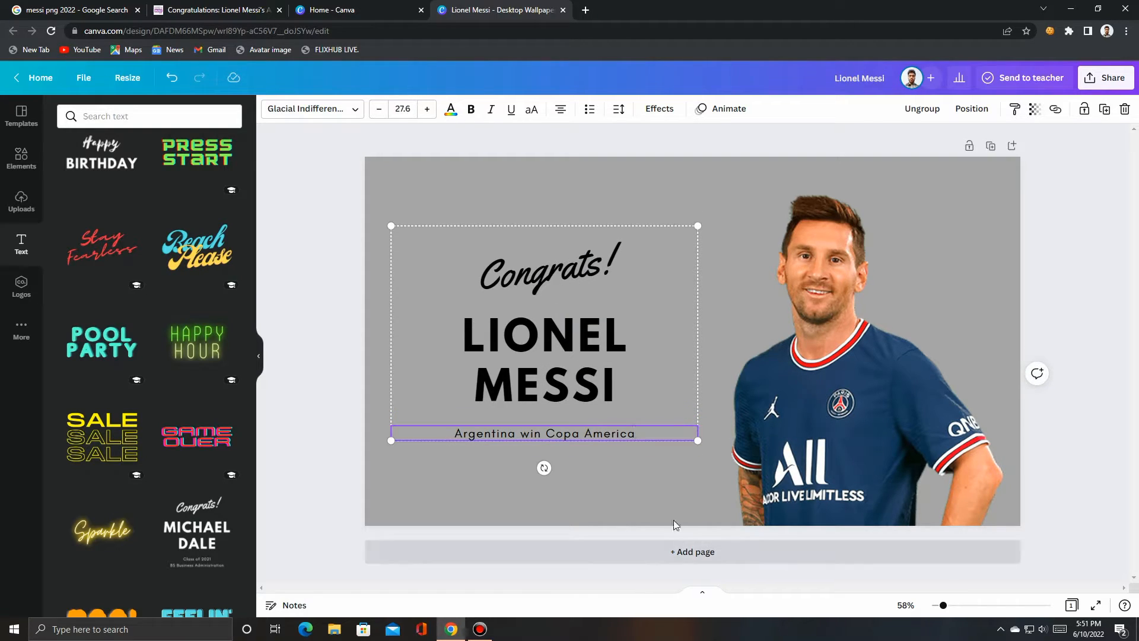
left_click(677, 473)
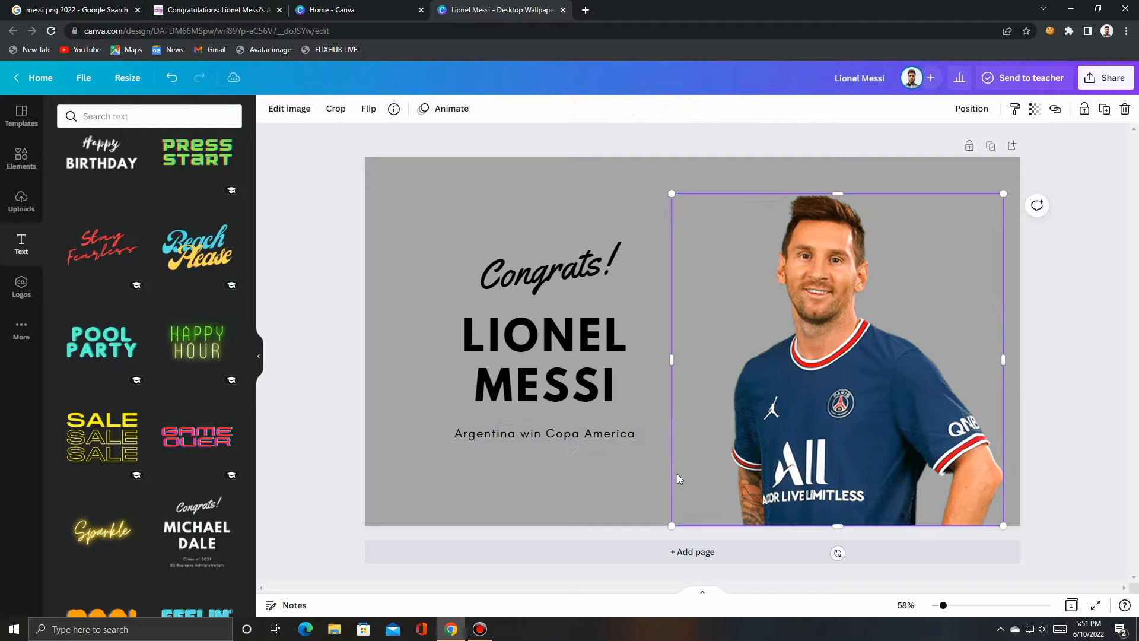
left_click(578, 493)
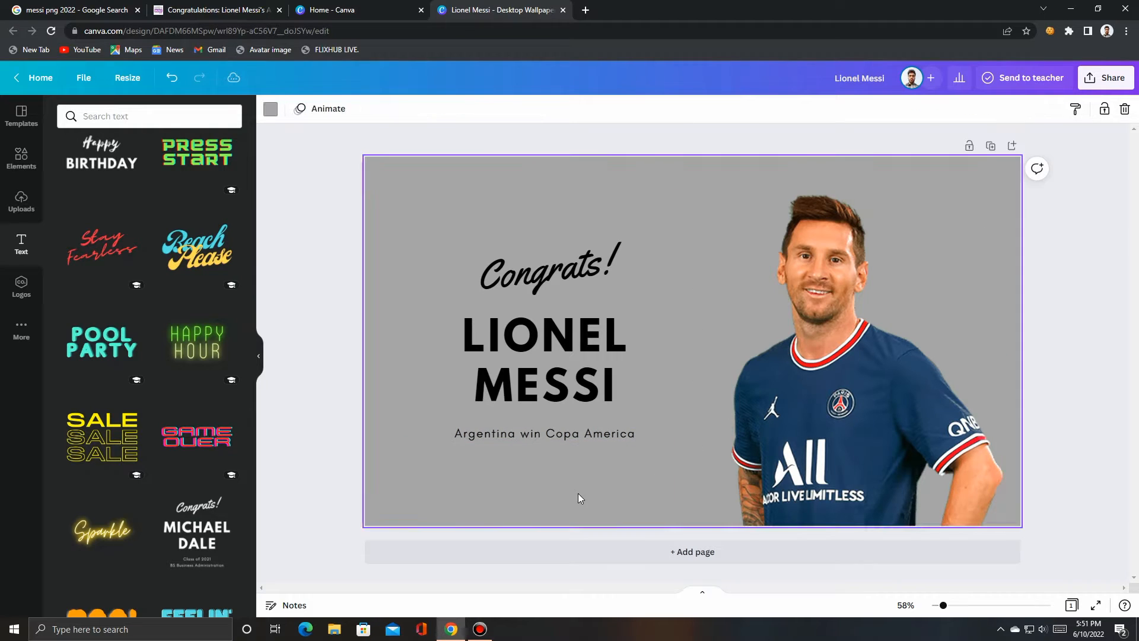
Enlarge the whole text group slightly to a caption font size of about 31, keeping it beside the photo.
left_click(572, 377)
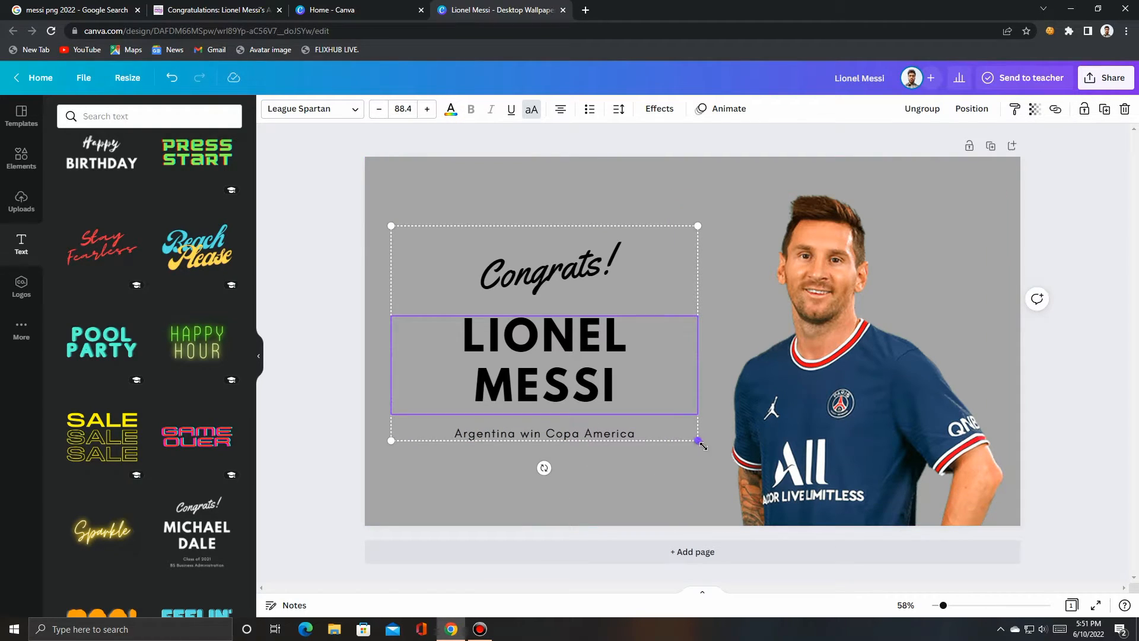
mouse_move(698, 440)
left_mouse_down()
mouse_move(737, 465)
mouse_move(676, 450)
mouse_move(681, 436)
left_mouse_up()
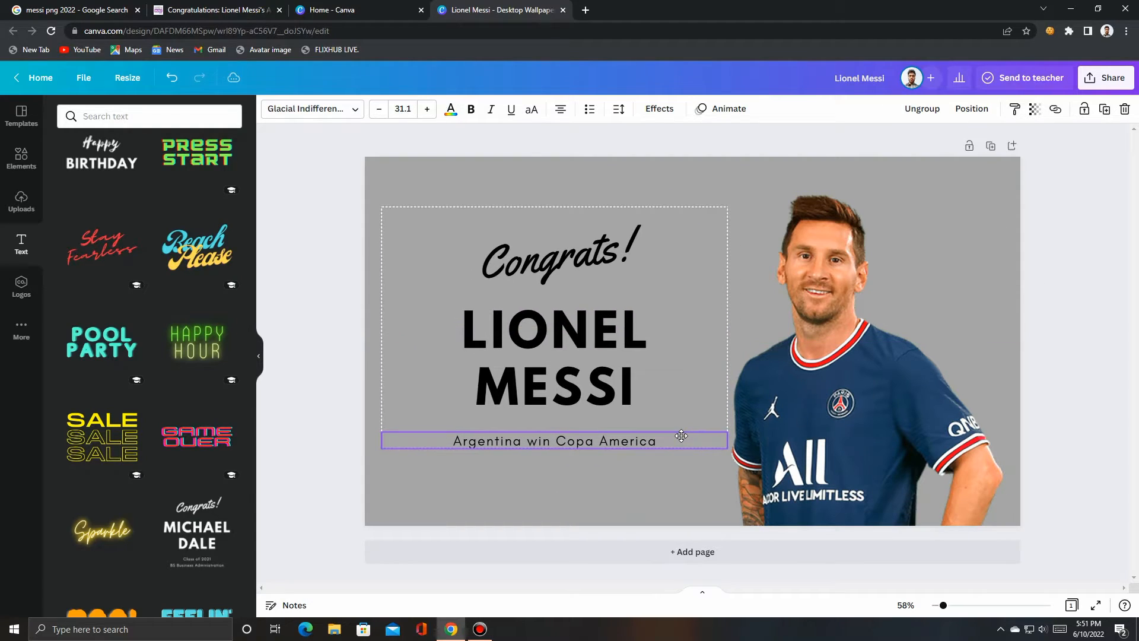
left_click(650, 503)
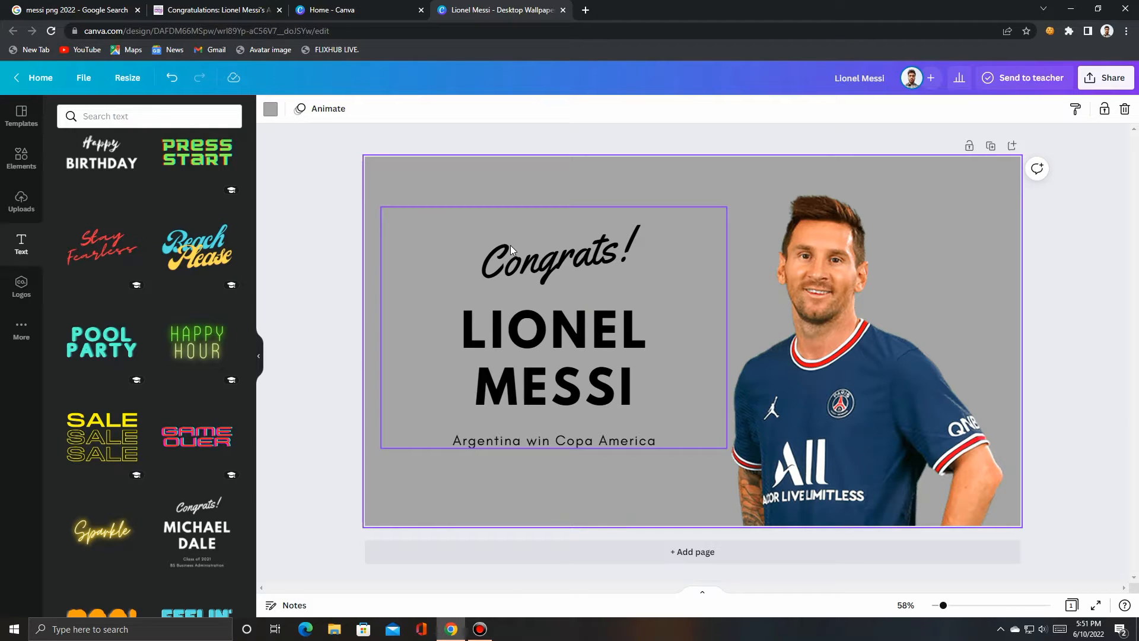
Try the green, grey-green and mint green recommended colors as the page background, ending on mint green.
left_click(846, 324)
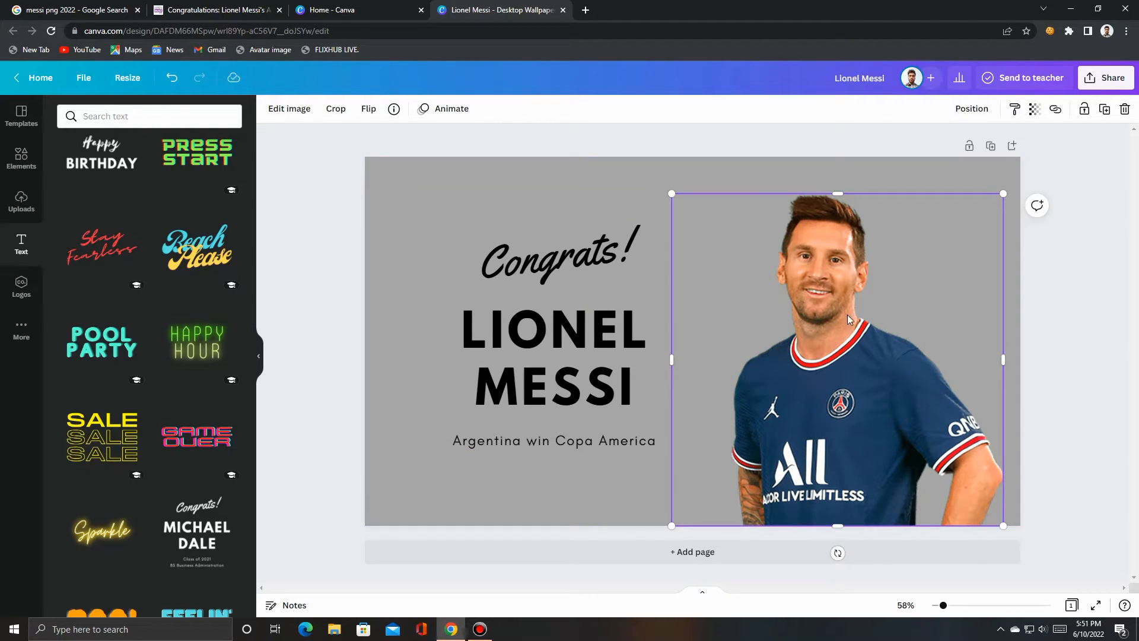
left_click(596, 502)
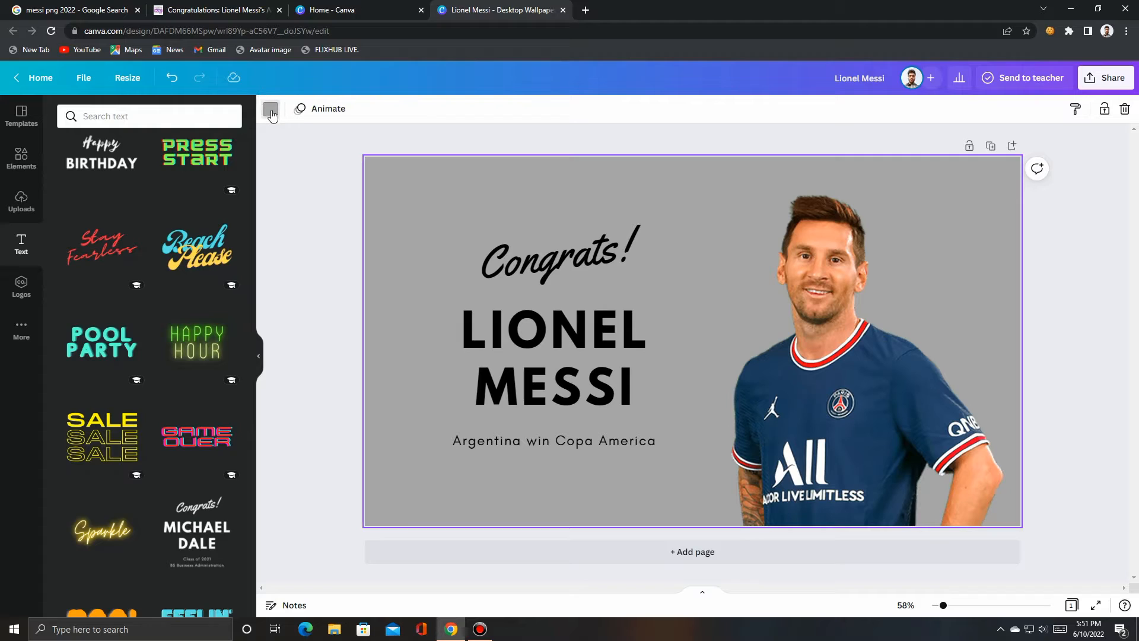
left_click(270, 110)
left_click(228, 273)
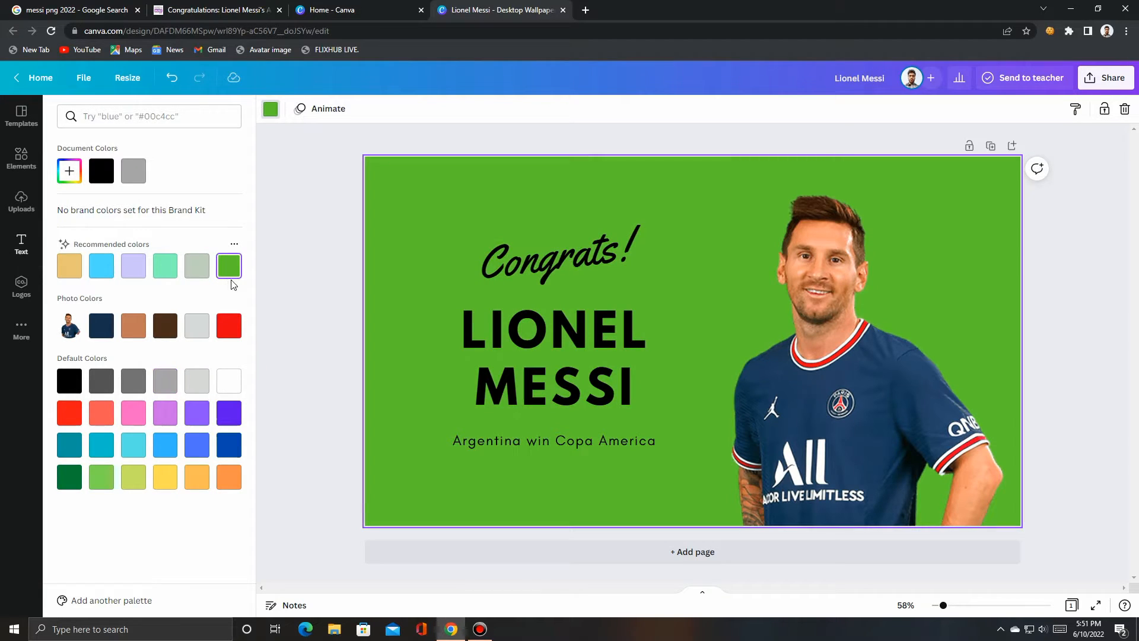
left_click(204, 277)
left_click(165, 272)
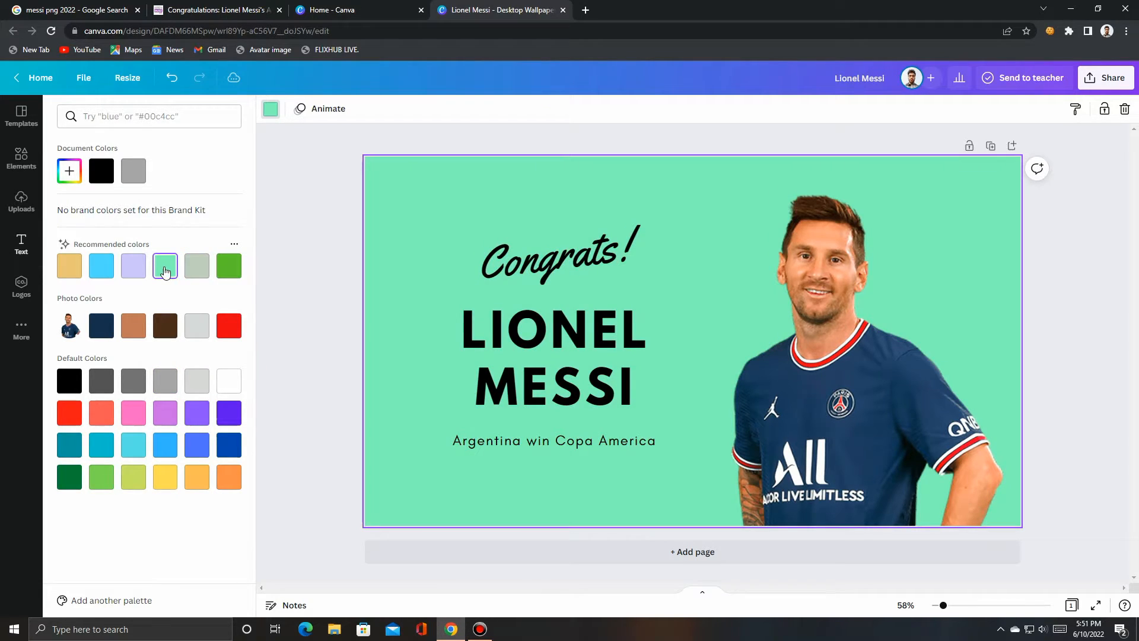
Try the grey-green, tan, sky blue, lavender and mint green recommended colors as the page background.
left_click(198, 272)
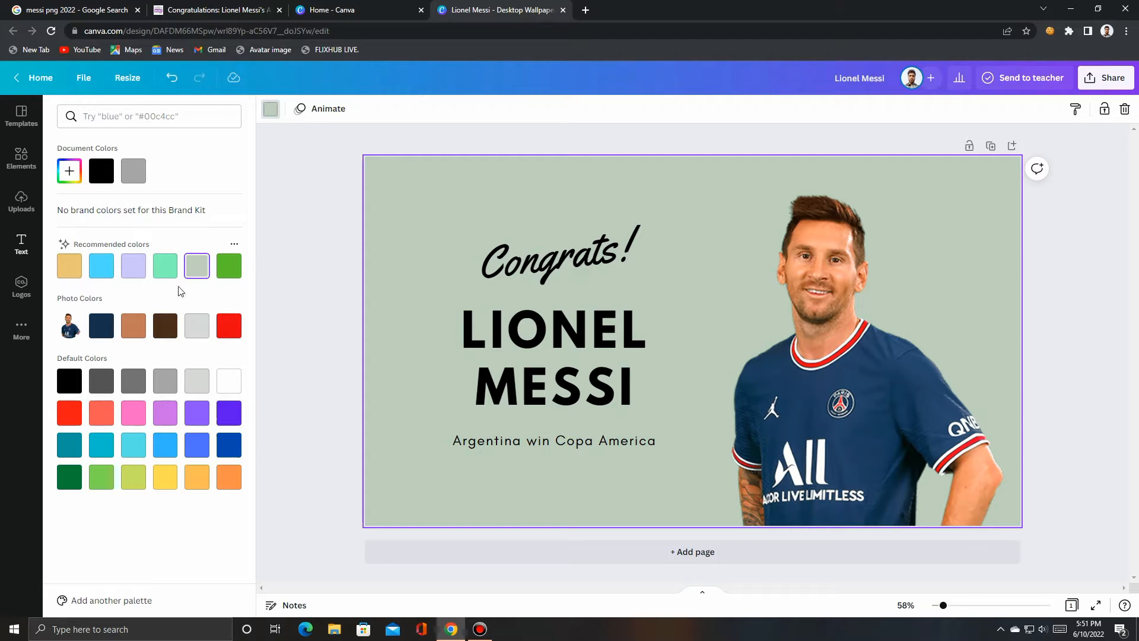
left_click(80, 273)
left_click(106, 272)
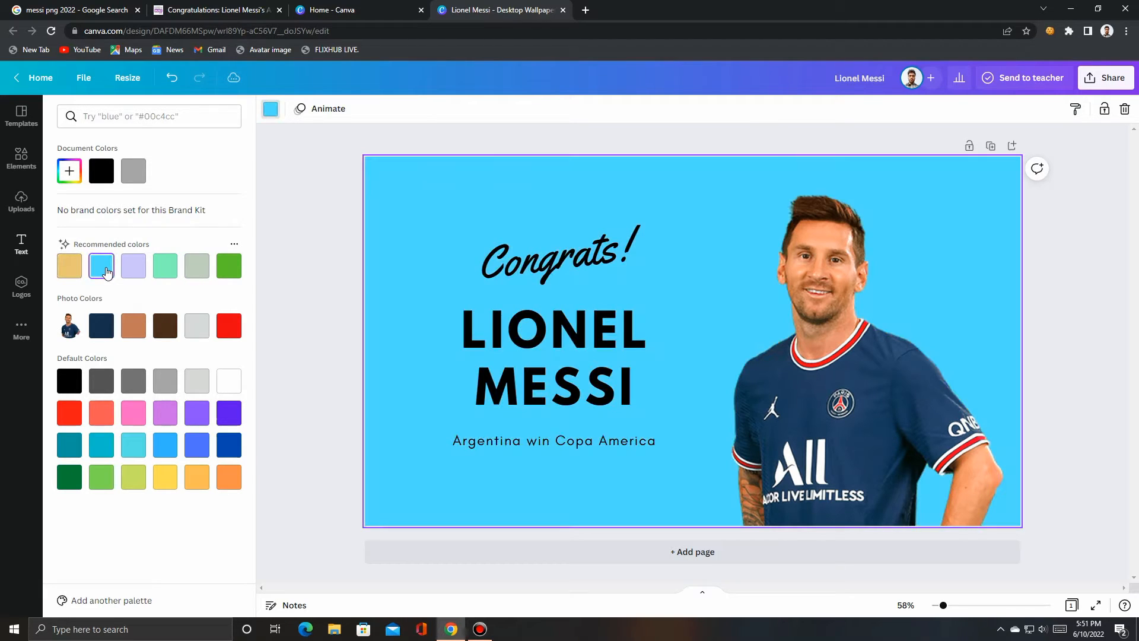
left_click(133, 272)
left_click(171, 275)
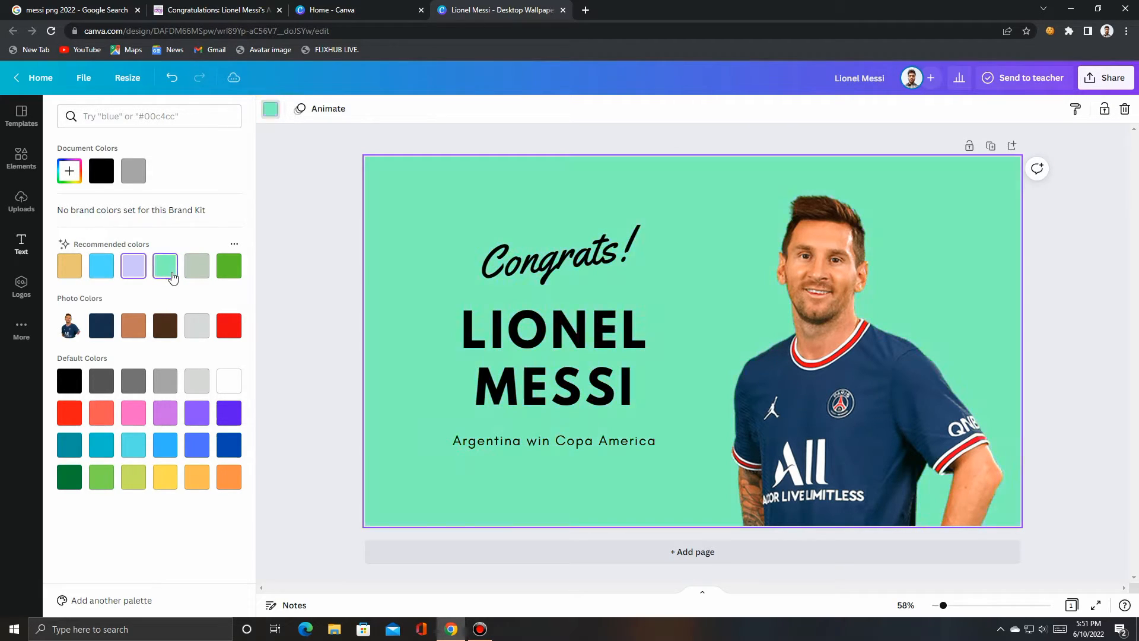
Try the navy, copper, dark brown, light grey and red photo colors as the page background.
left_click(90, 334)
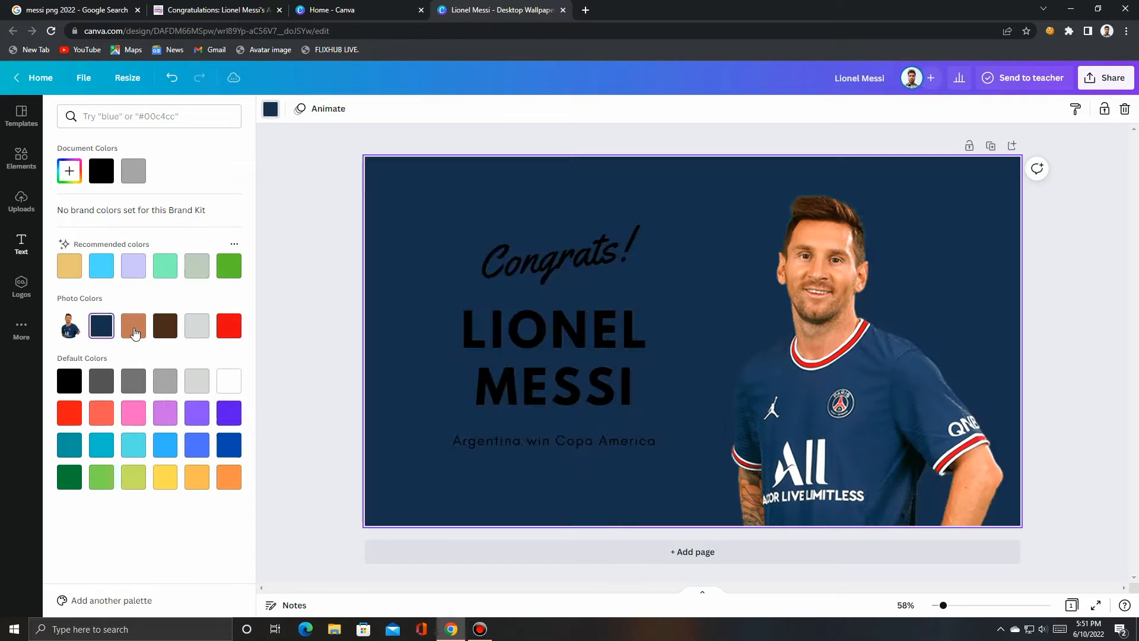
left_click(134, 330)
left_click(166, 331)
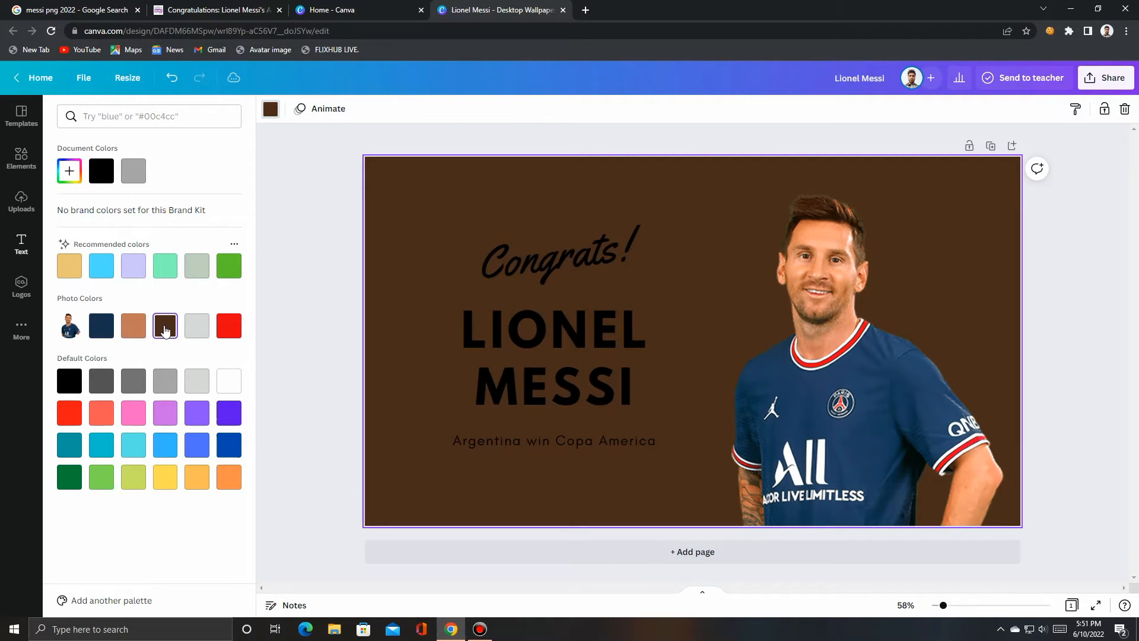
left_click(125, 329)
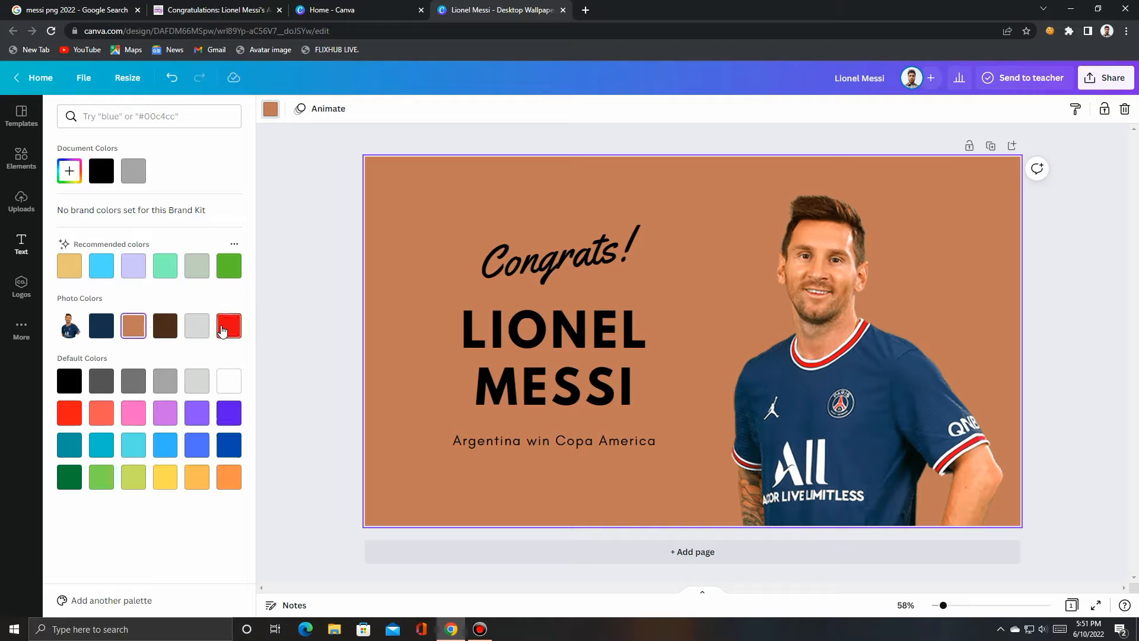
left_click(196, 327)
left_click(233, 330)
Try the default white, violet, dark blue, orange, yellow, bright blue, purple and medium grey as the page background.
left_click(231, 393)
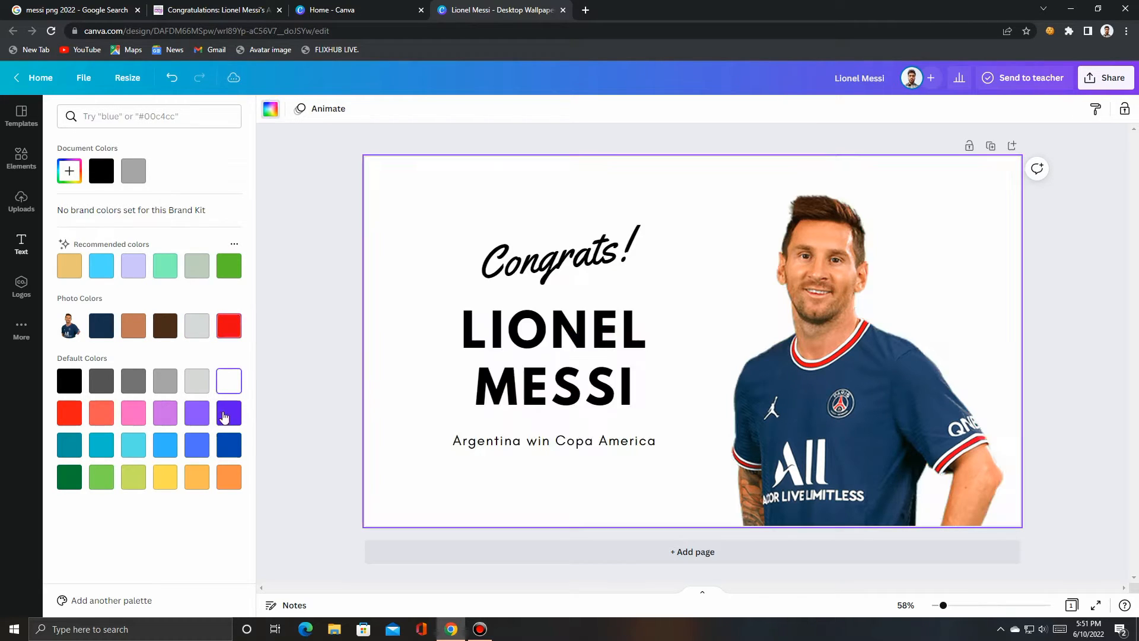
left_click(229, 414)
left_click(225, 451)
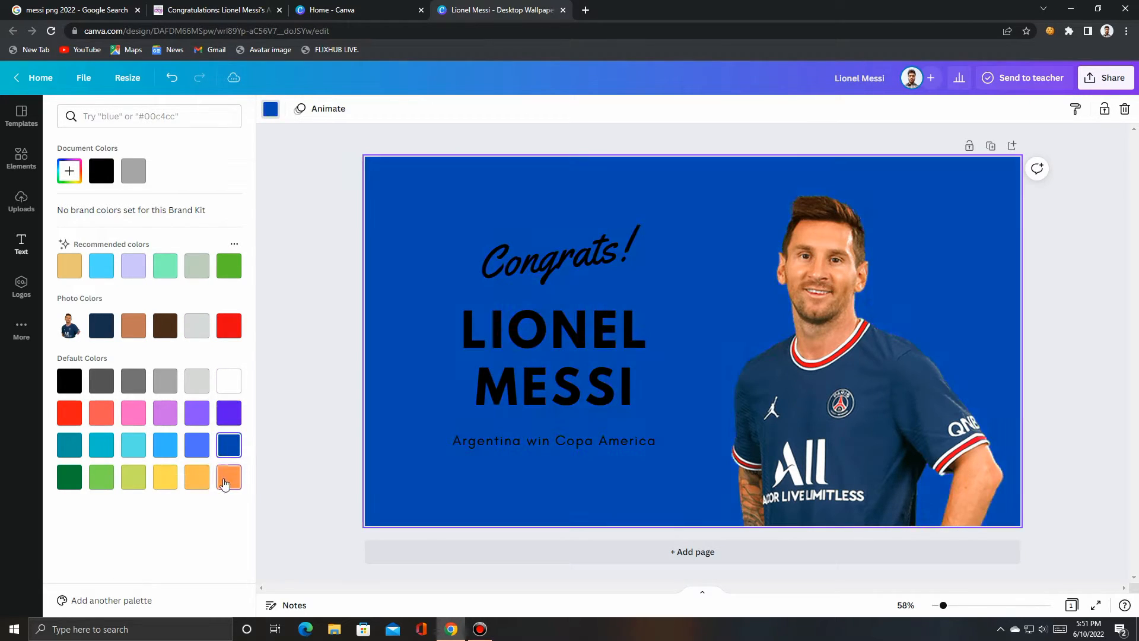
left_click(228, 476)
left_click(166, 479)
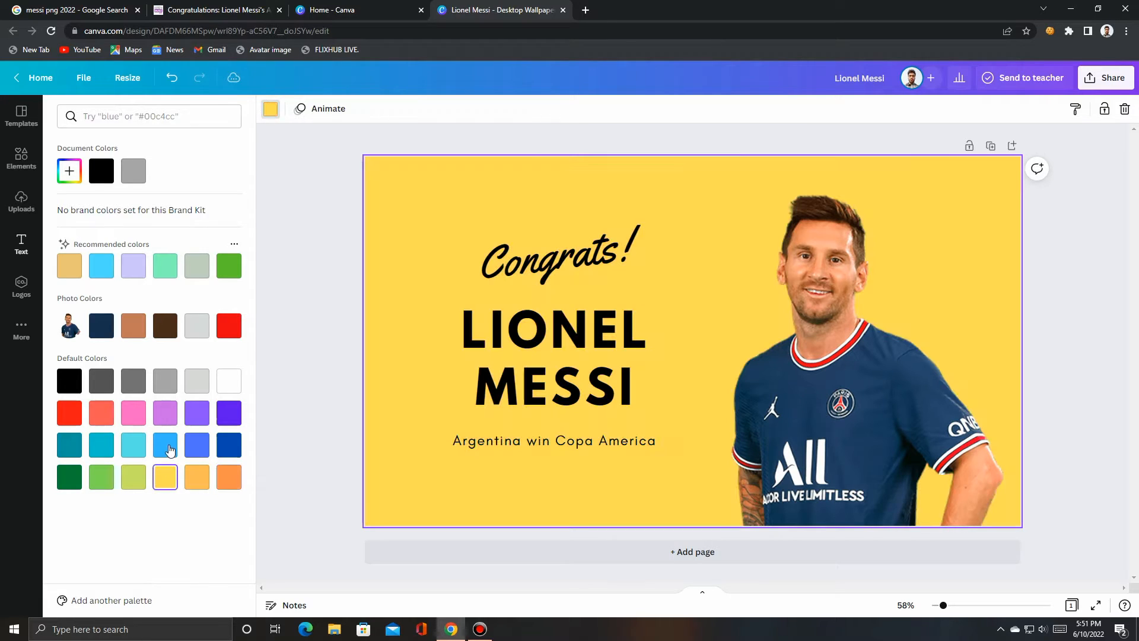
left_click(164, 445)
left_click(169, 415)
left_click(168, 383)
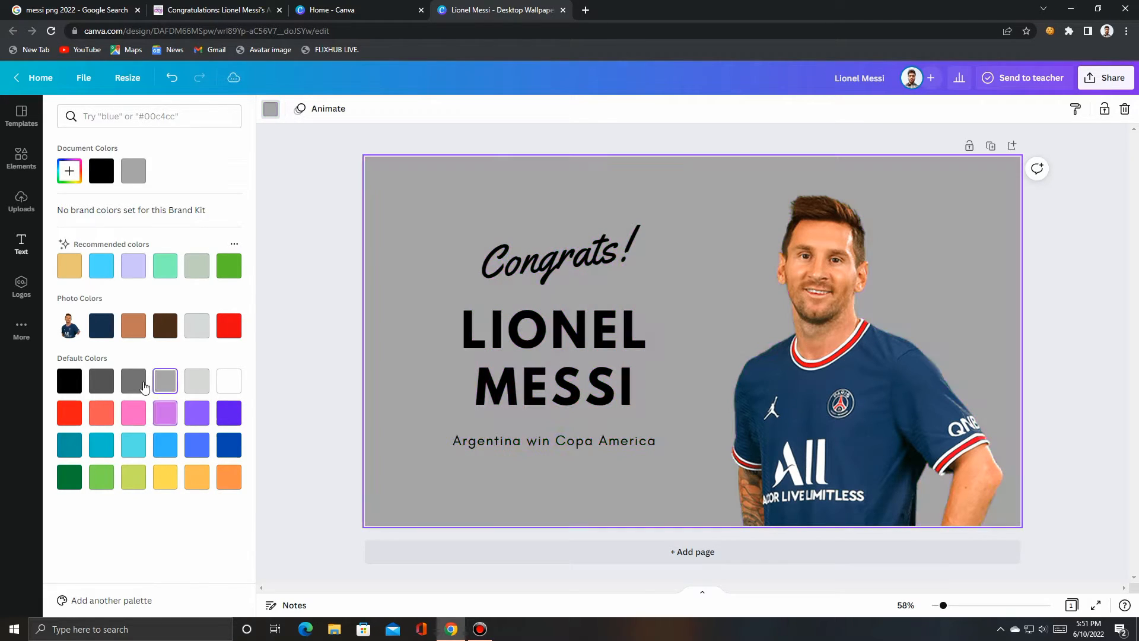
Try the default dark grey, pink, light turquoise, lime, grass green and turquoise colors as the page background.
left_click(134, 383)
left_click(134, 416)
left_click(134, 446)
left_click(142, 488)
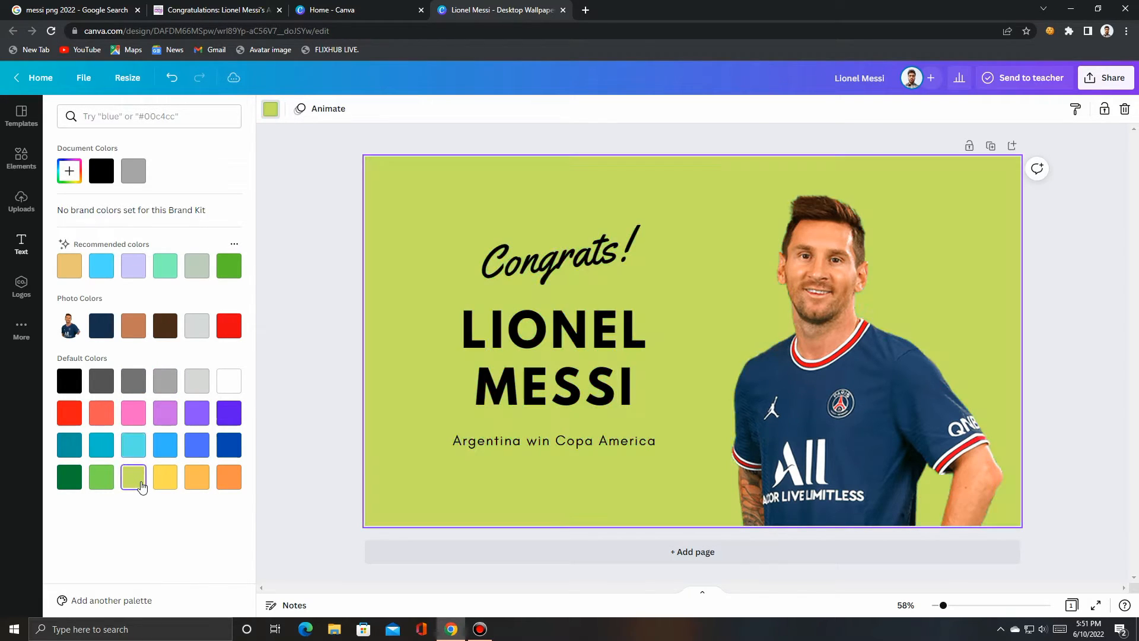
left_click(107, 485)
left_click(104, 443)
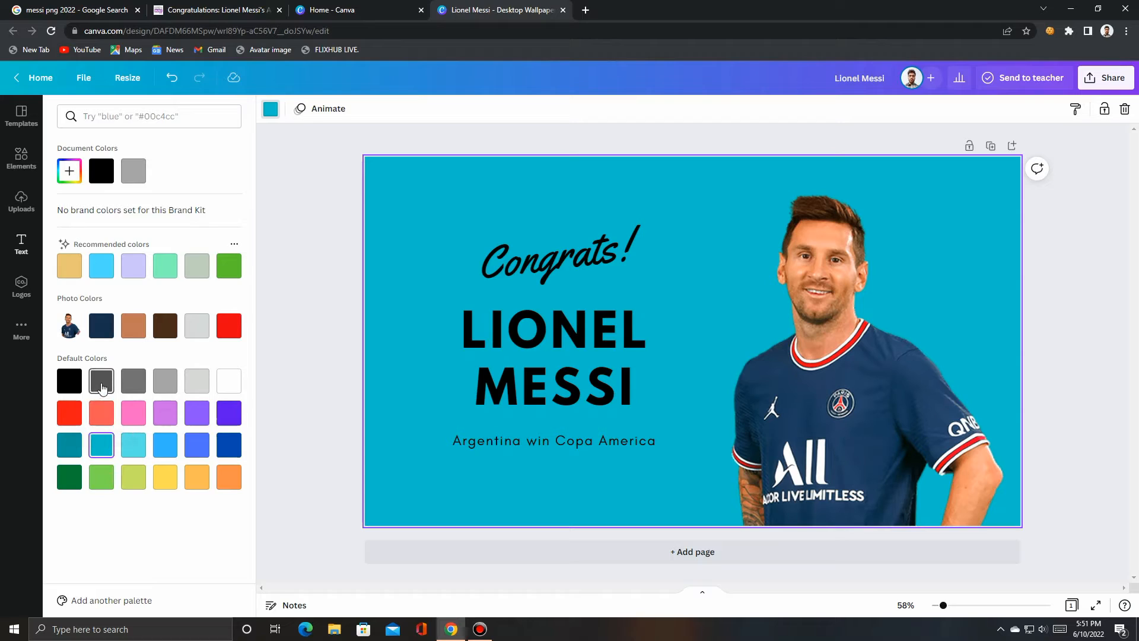
Try the default darkest grey, black, red, teal and dark green colors as the page background.
left_click(102, 384)
left_click(70, 383)
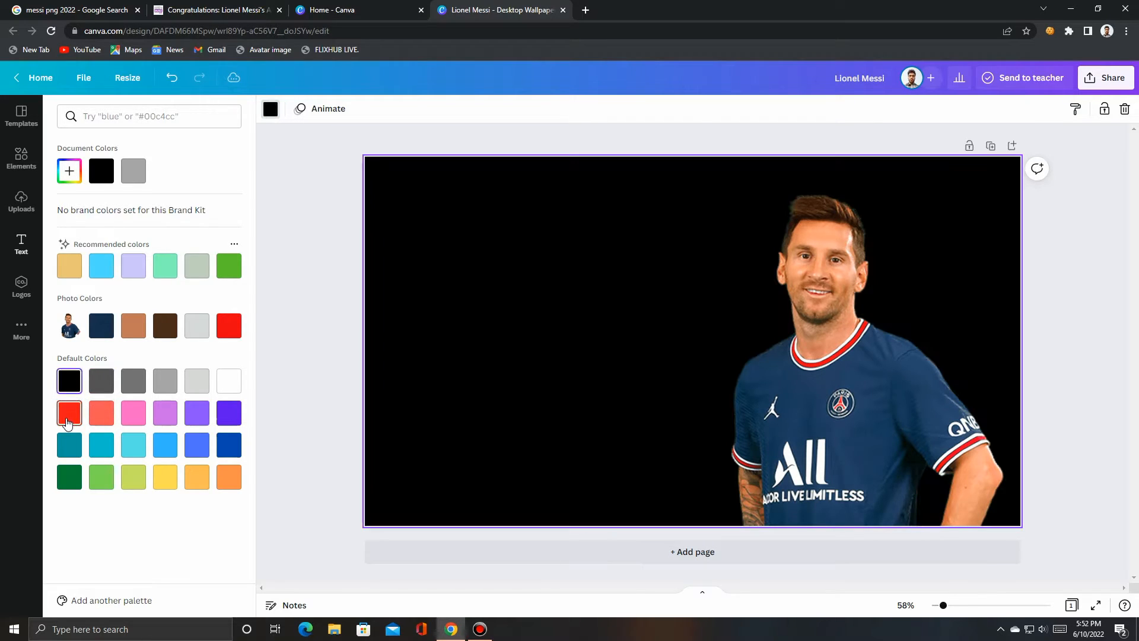
left_click(68, 421)
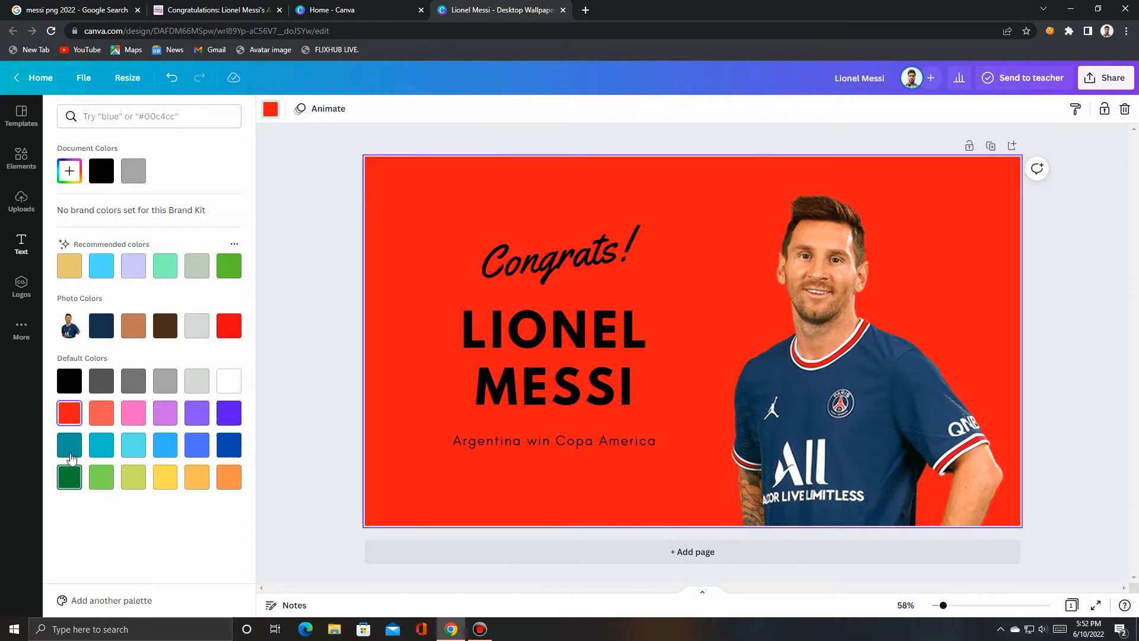
left_click(70, 455)
left_click(73, 484)
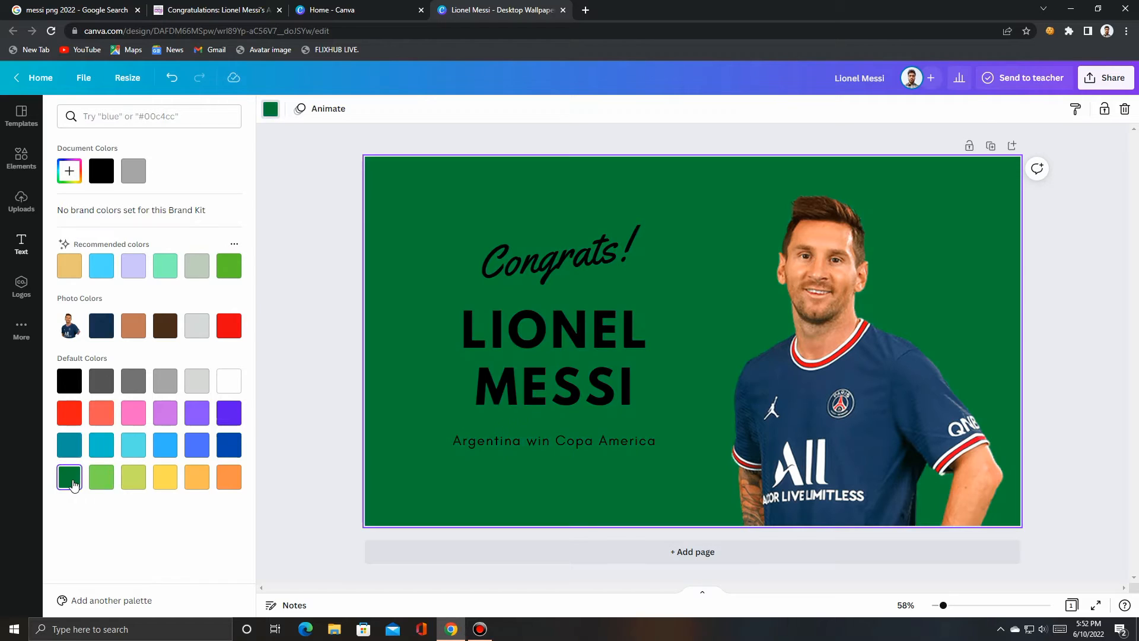
Compare the dark, medium and light default greys and set the page background to medium grey.
left_click(136, 387)
left_click(164, 386)
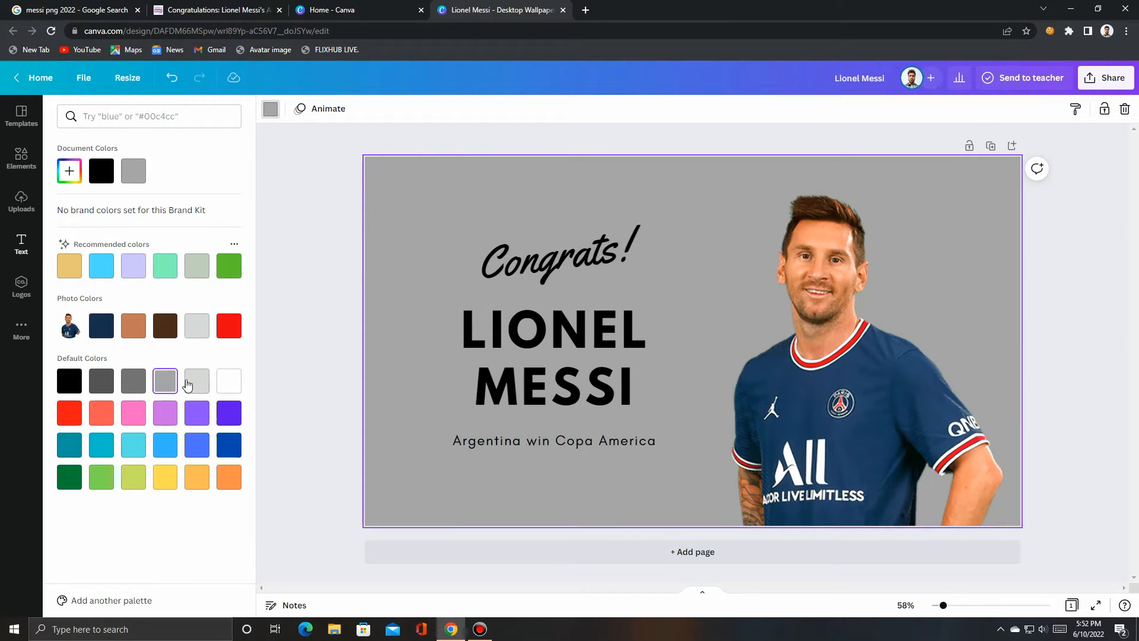
left_click(189, 384)
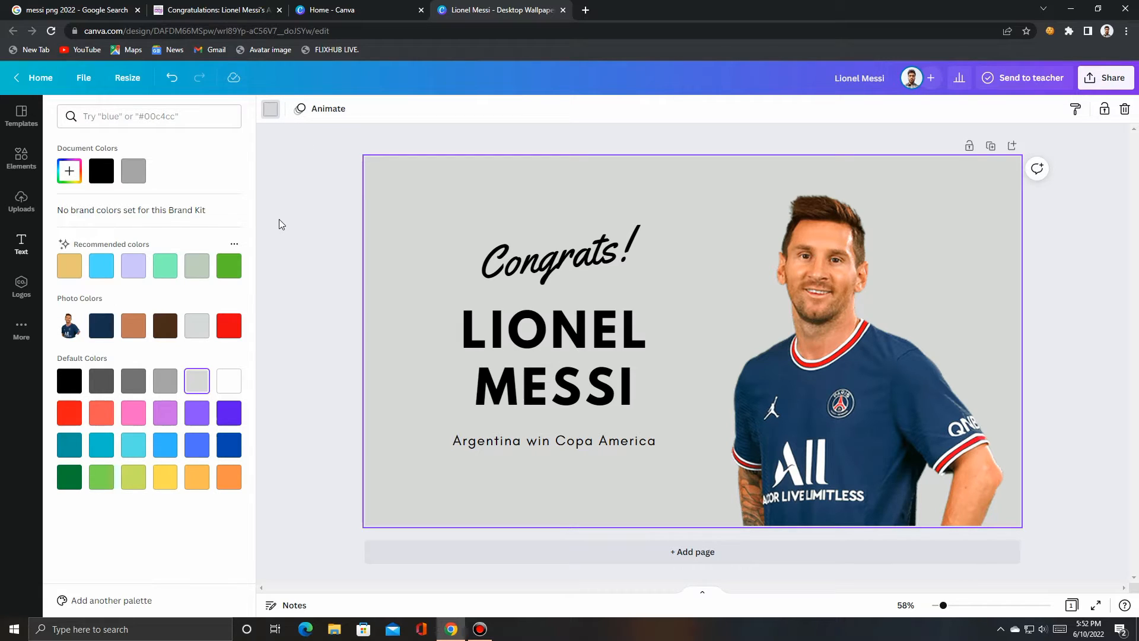
left_click(132, 375)
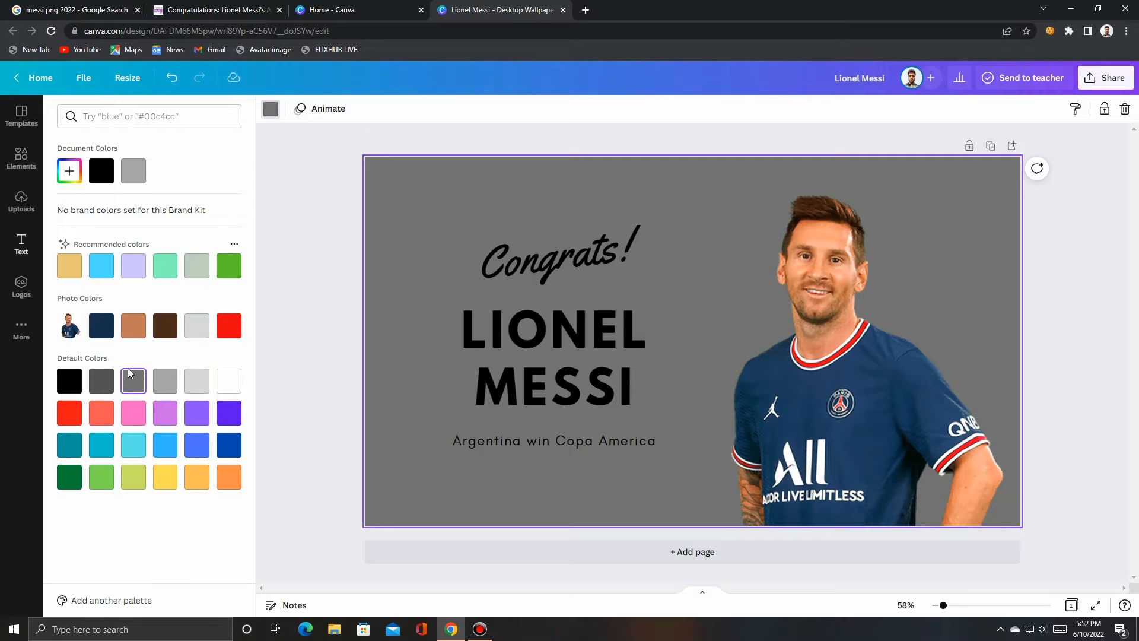
left_click(168, 381)
left_click(198, 383)
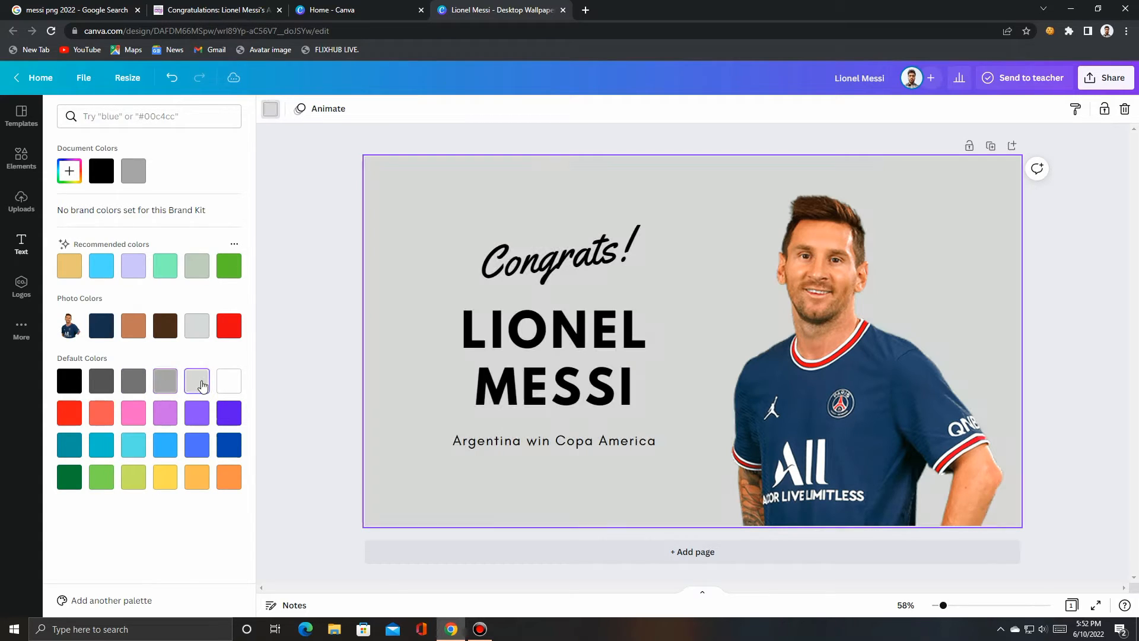
left_click(164, 389)
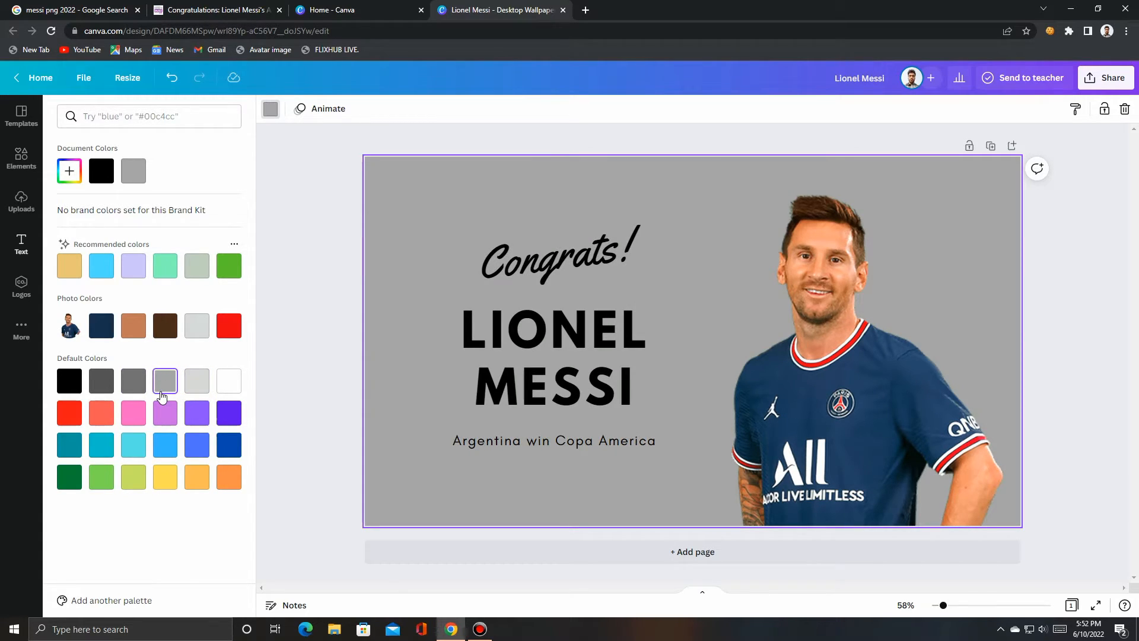
Preview the page animations, such as Simple, Sleek and Fun, and apply the Pan animation to the whole page.
left_click(300, 108)
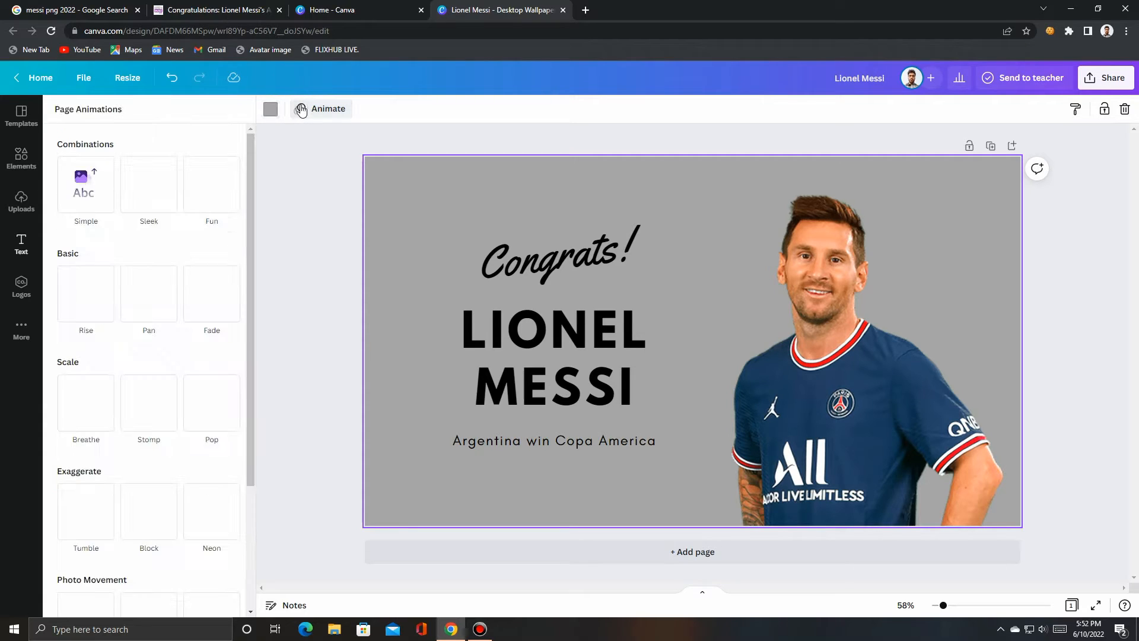
left_click(84, 190)
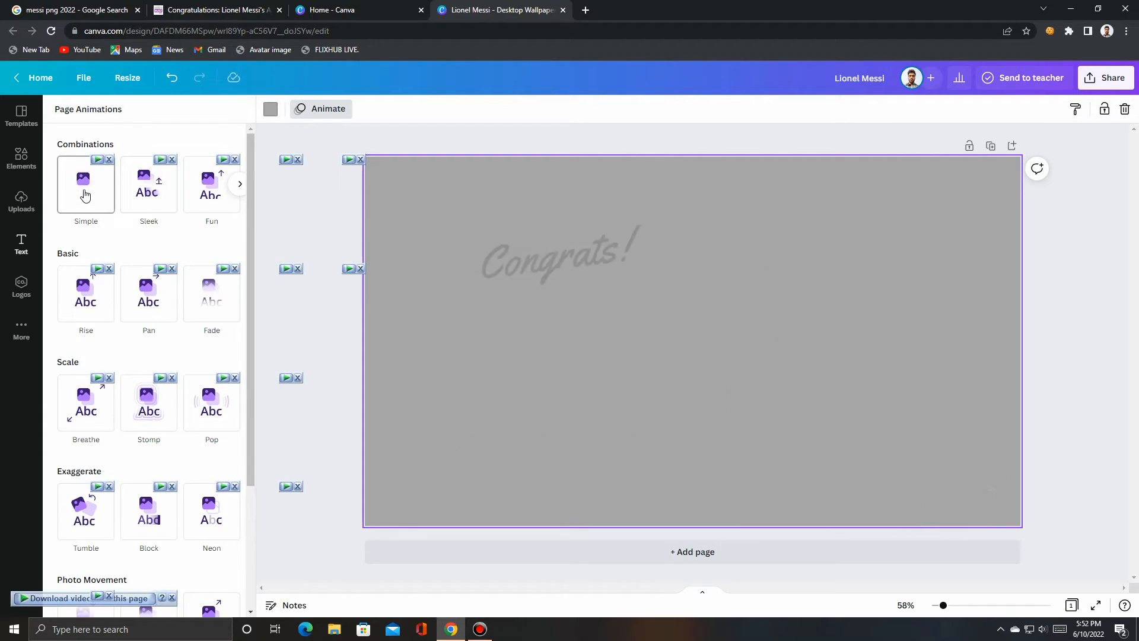
left_click(141, 196)
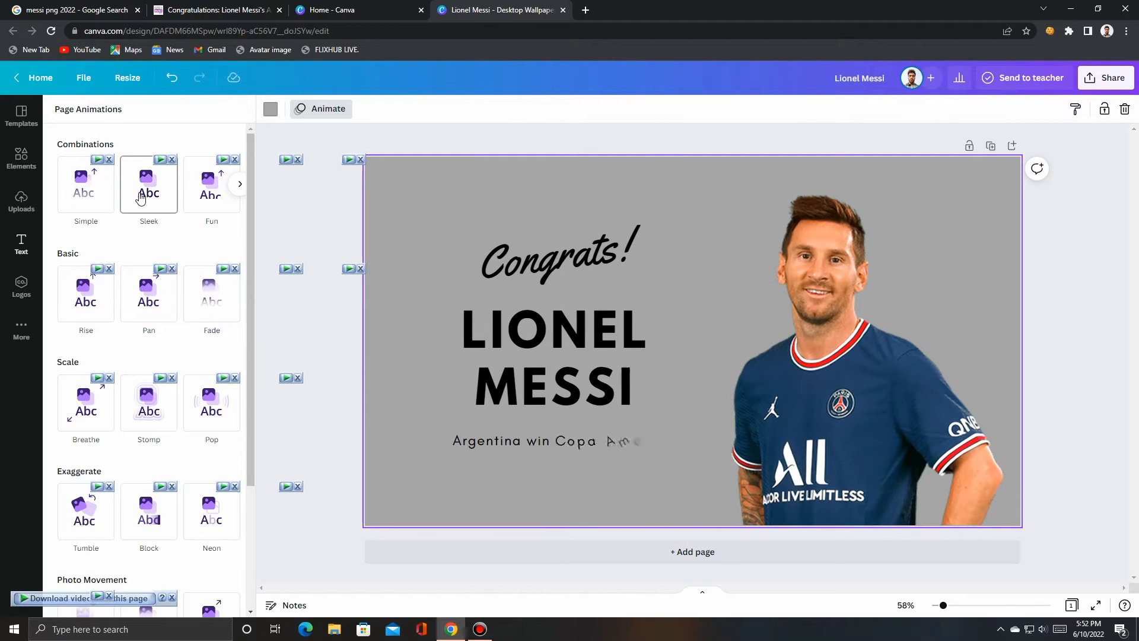
left_click(208, 200)
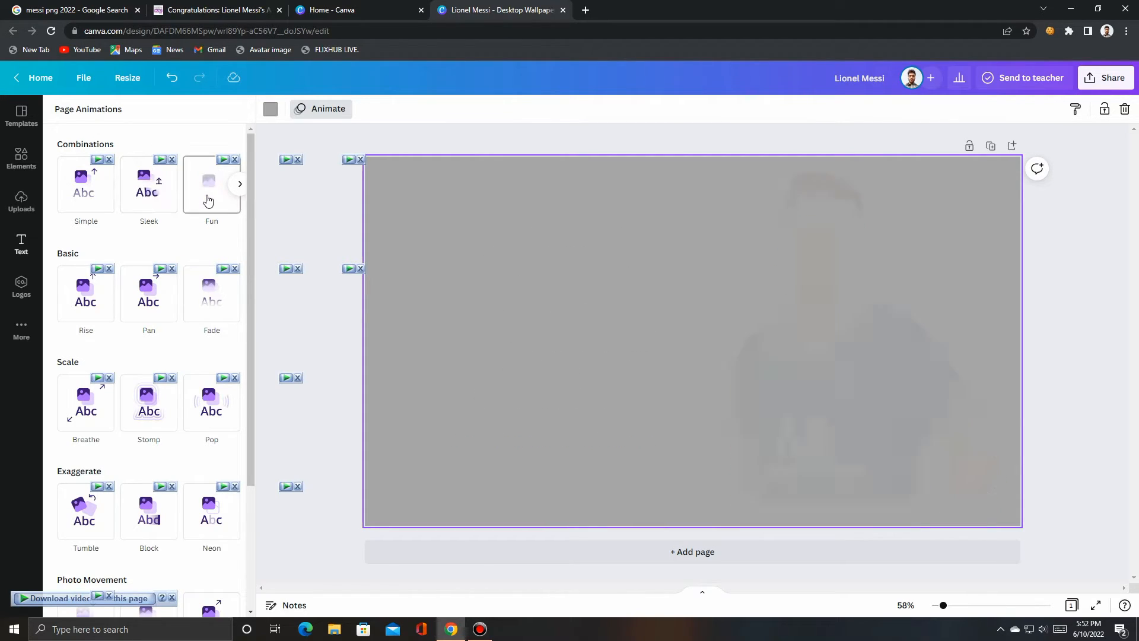
left_click(88, 312)
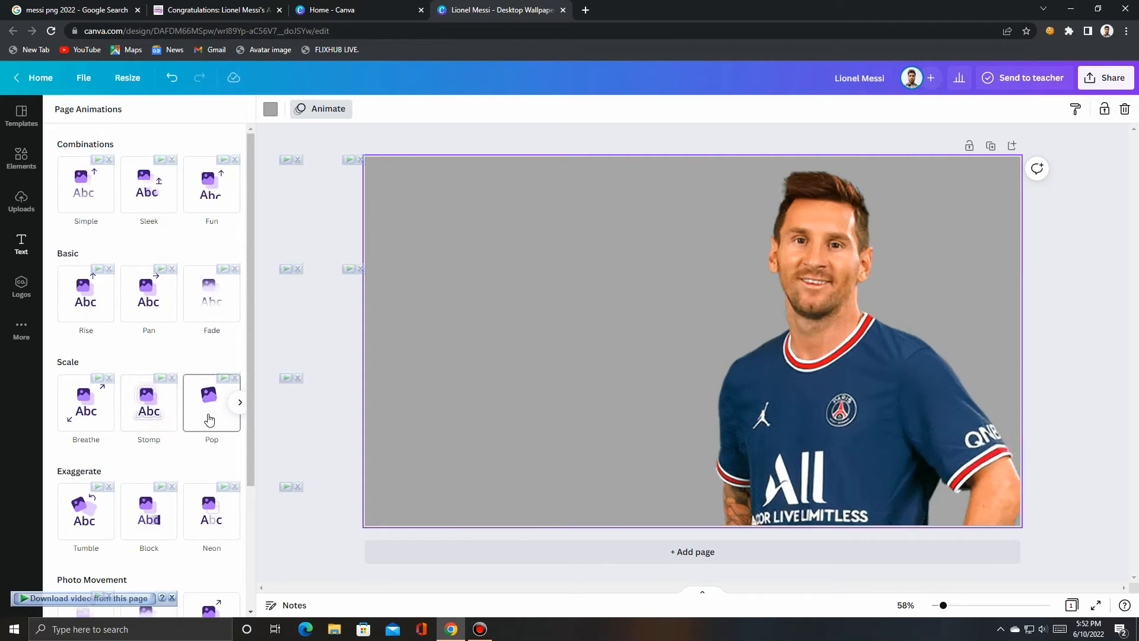
scroll(209, 416, "down", 2)
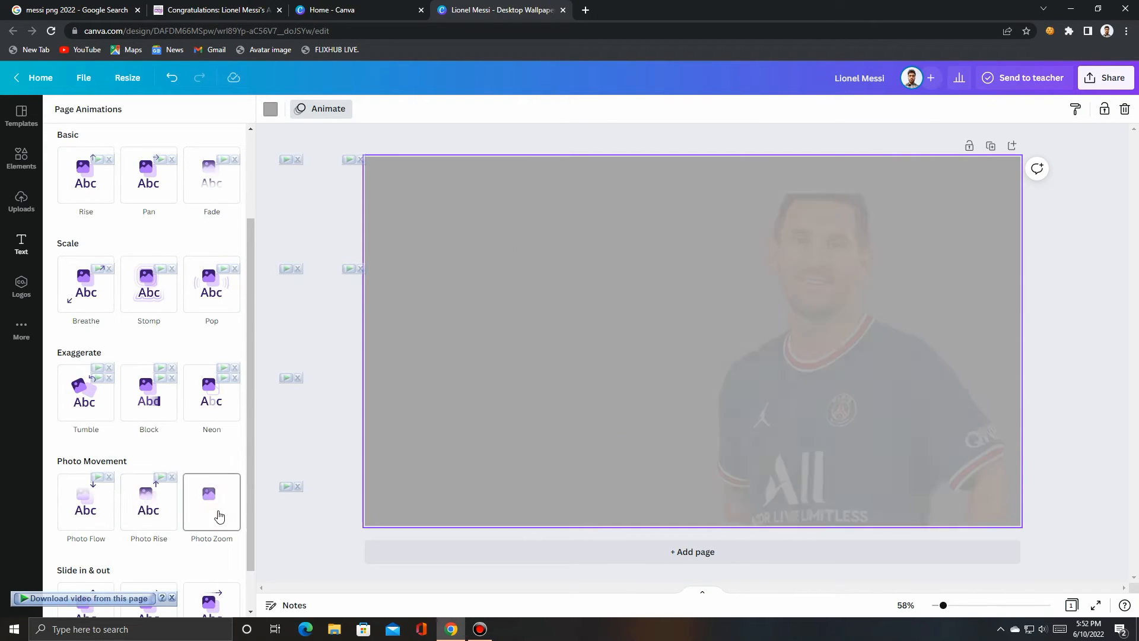
scroll(217, 513, "down", 1)
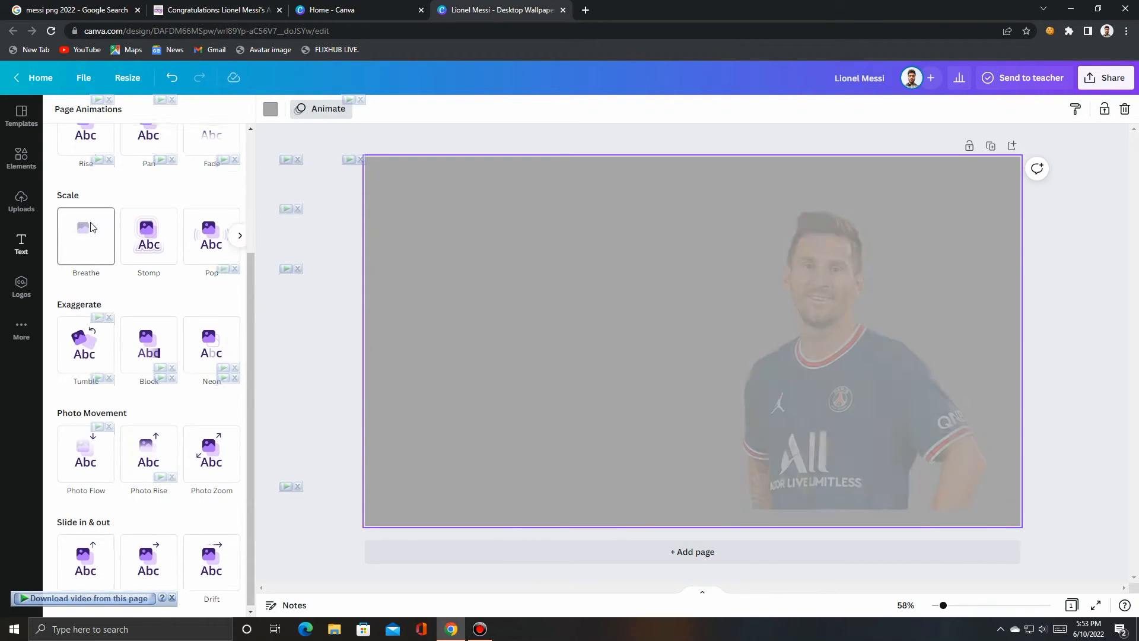
scroll(94, 238, "up", 3)
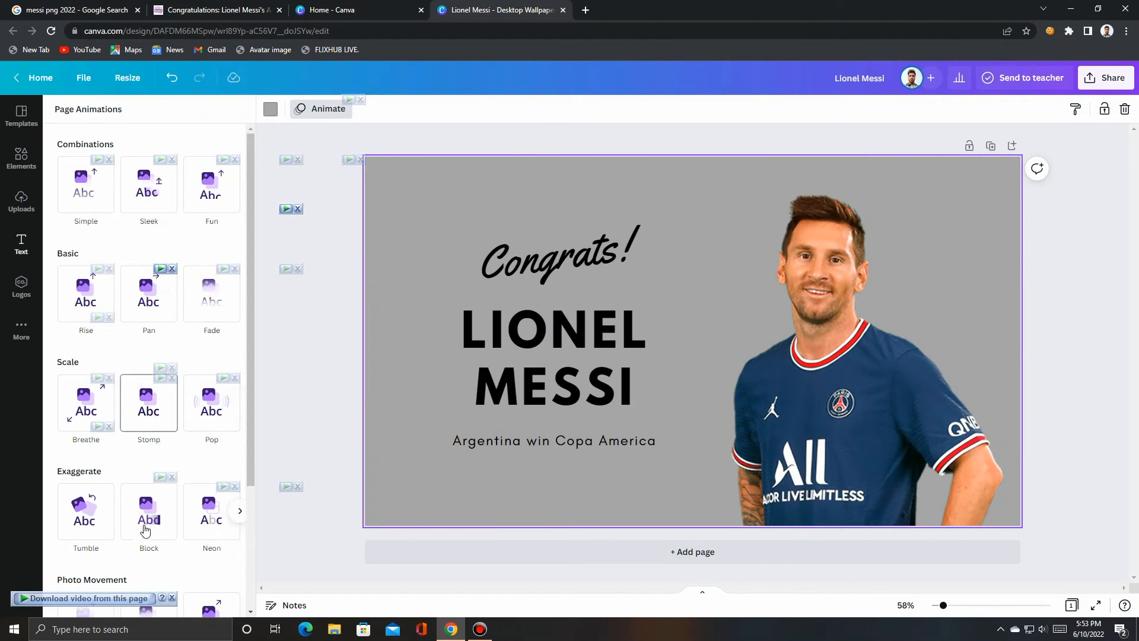
scroll(145, 529, "down", 3)
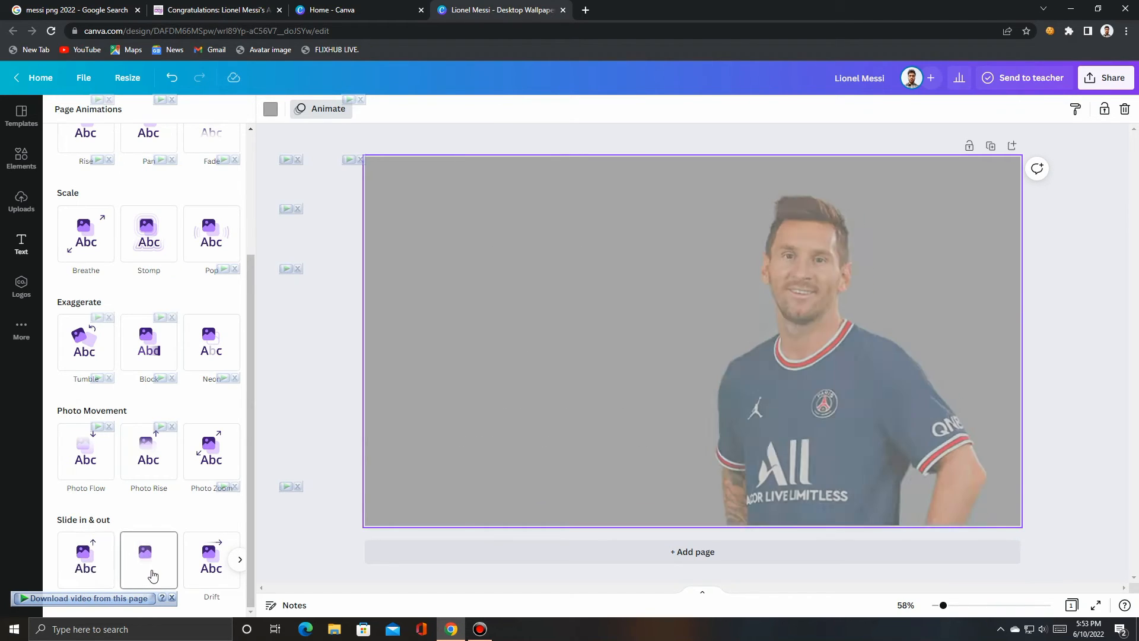
left_click(152, 573)
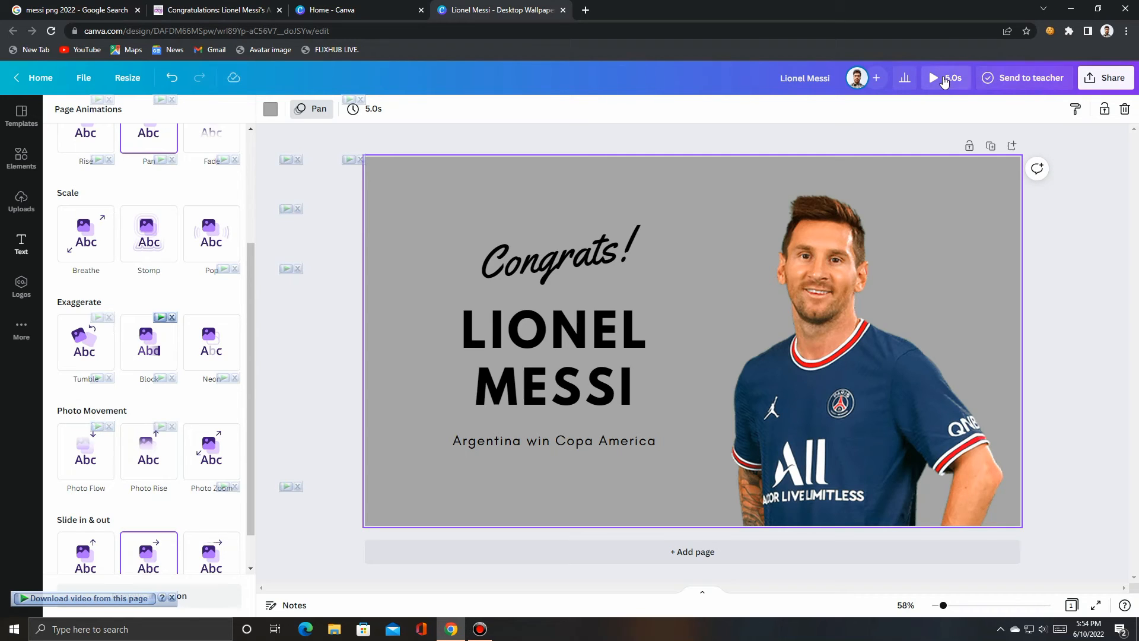
Download the animated design with the MP4 Video file type.
left_click(1094, 83)
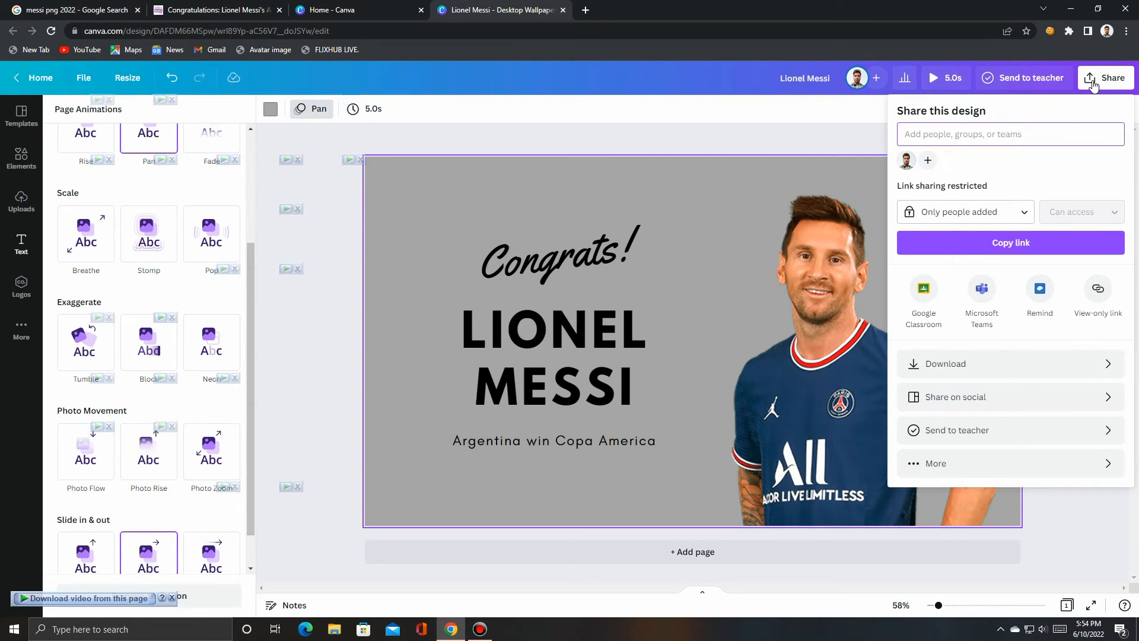
left_click(1070, 363)
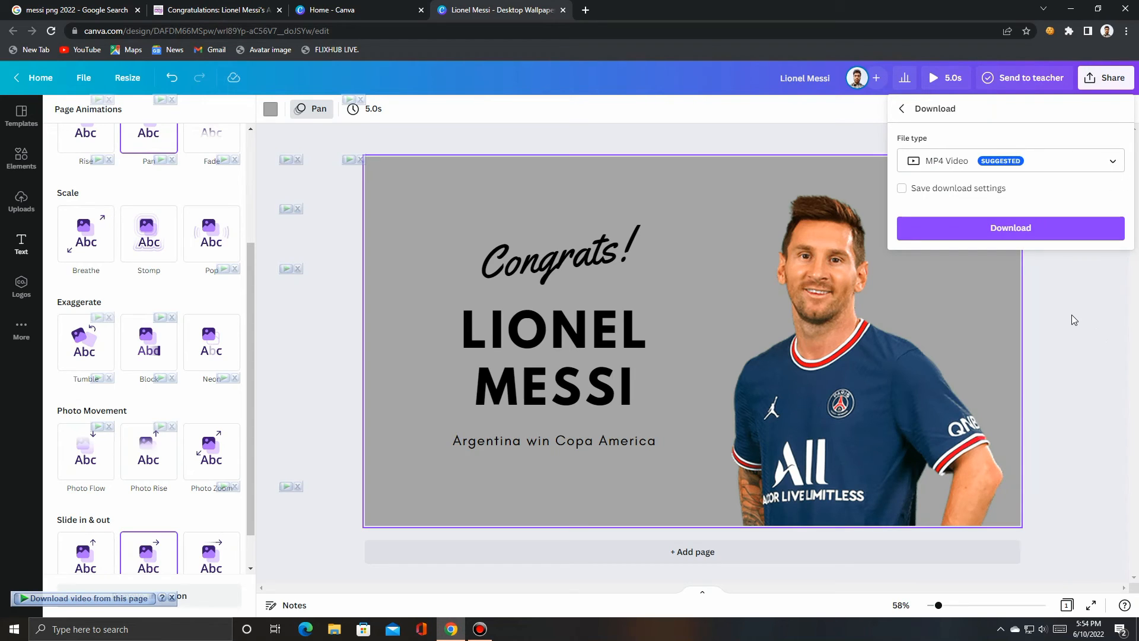
left_click(1111, 163)
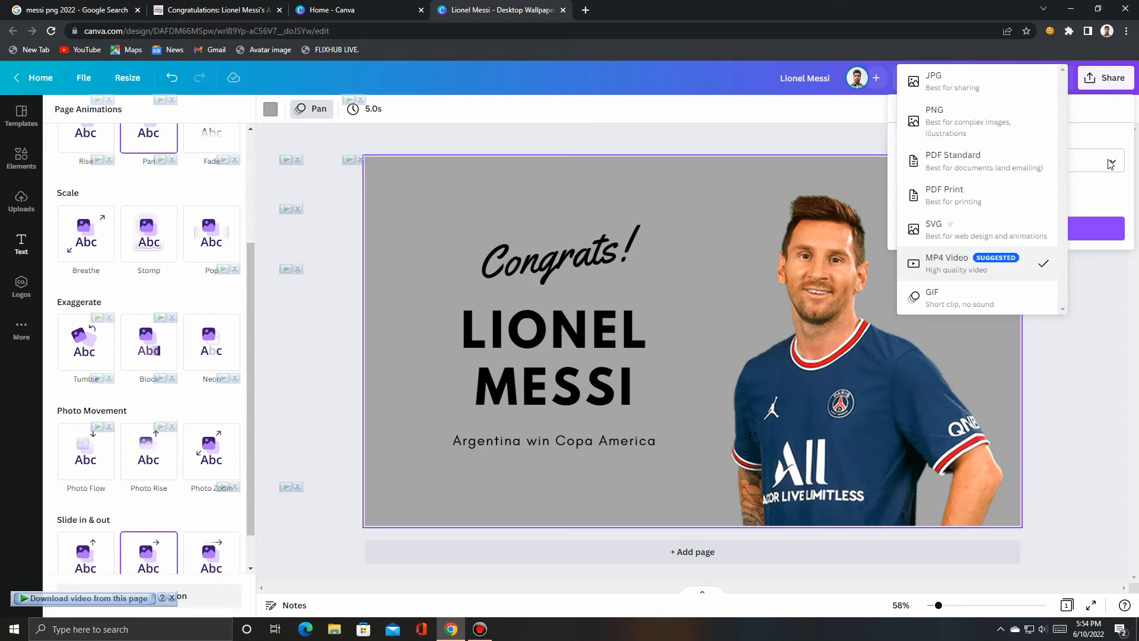
left_click(1111, 164)
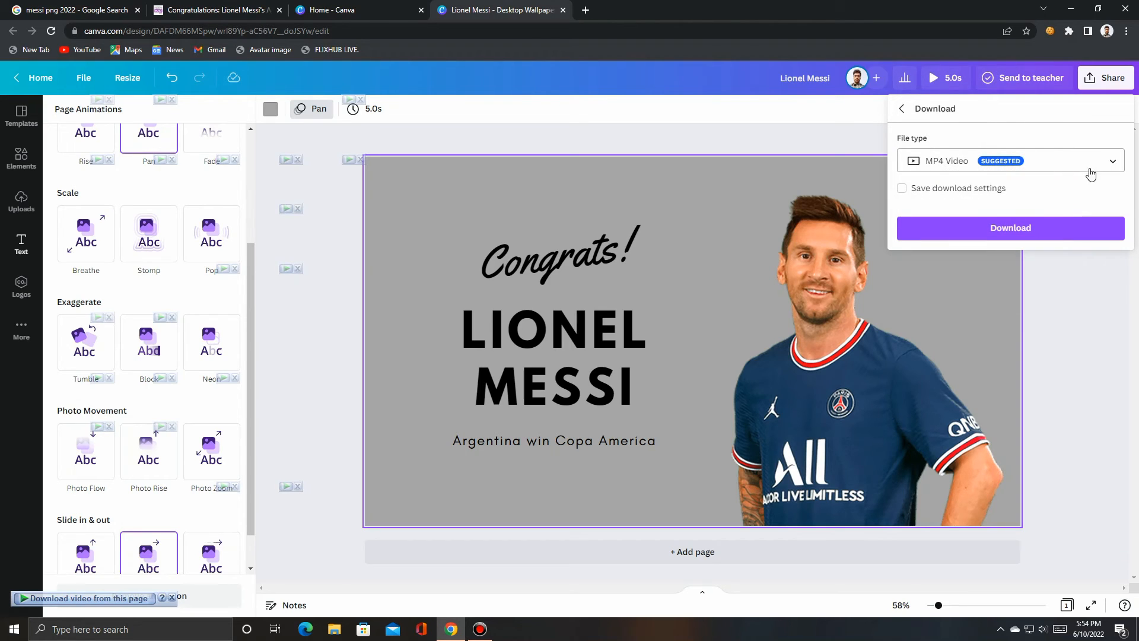
left_click(1005, 229)
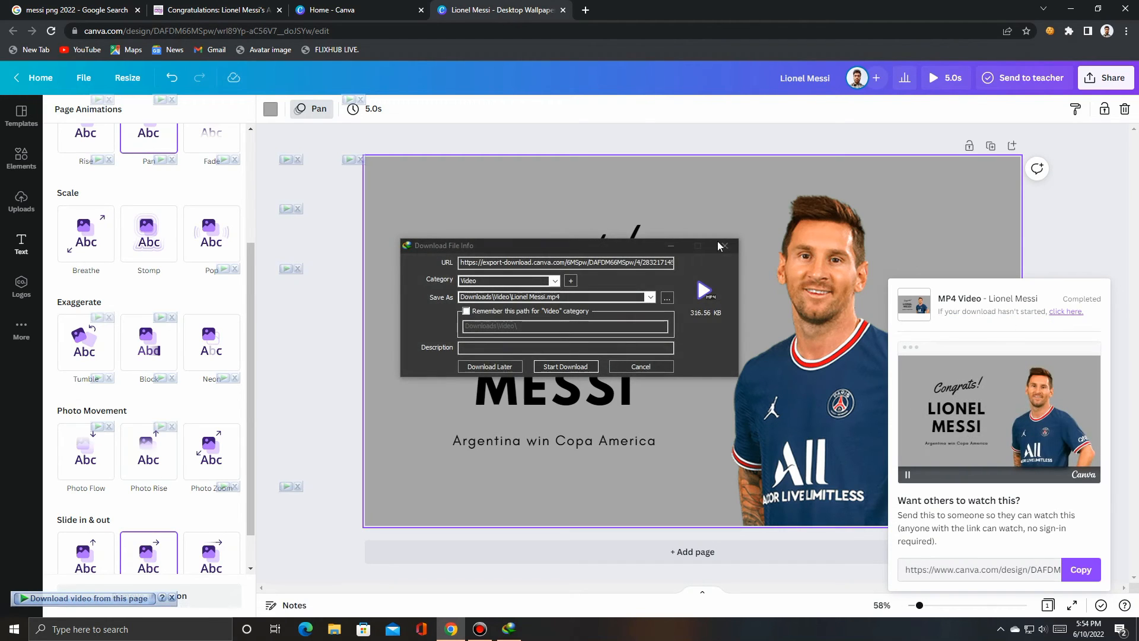
Save the exported Lionel Messi.mp4 to the Downloads Video folder and open that folder.
left_click(566, 367)
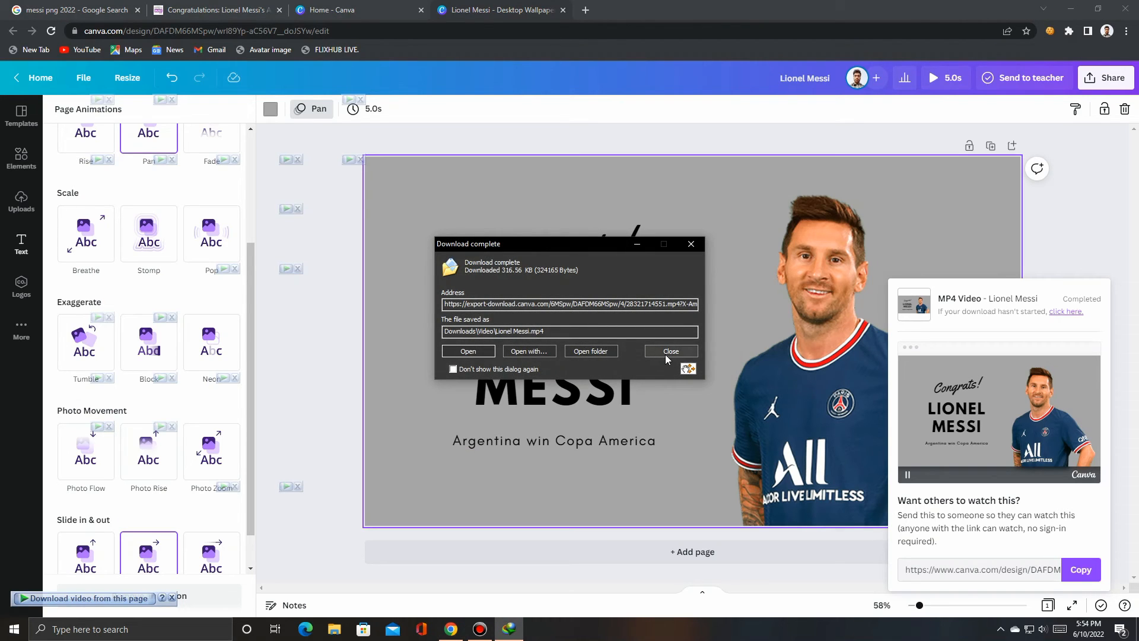
left_click(589, 350)
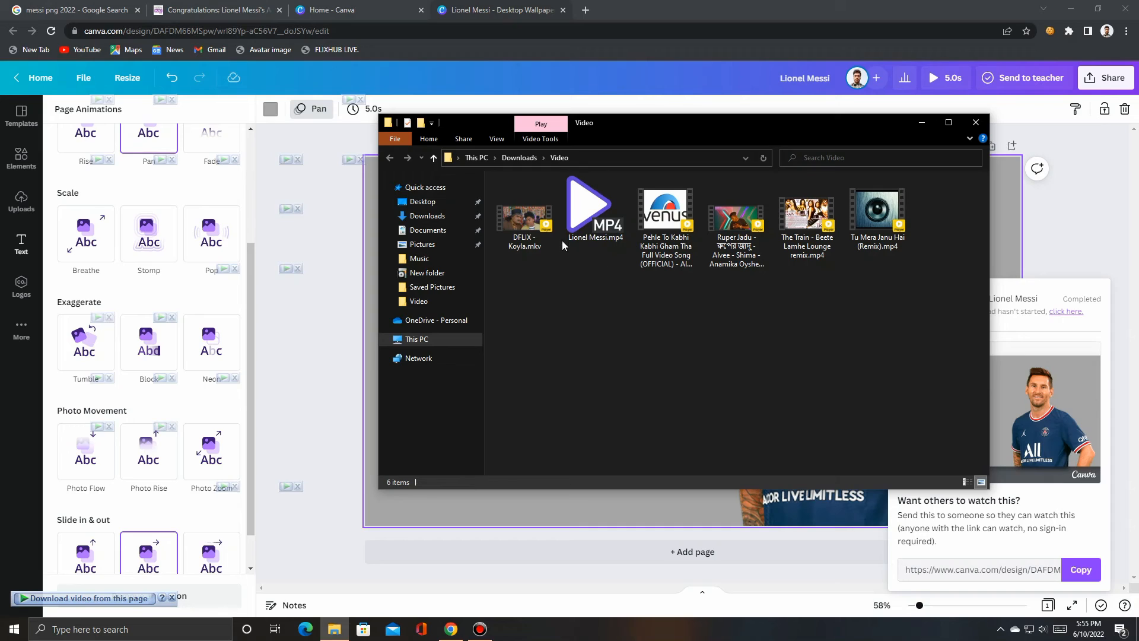
Play Lionel Messi.mp4 in PotPlayer, replay its text animation from the start, and close the player.
left_click(590, 231)
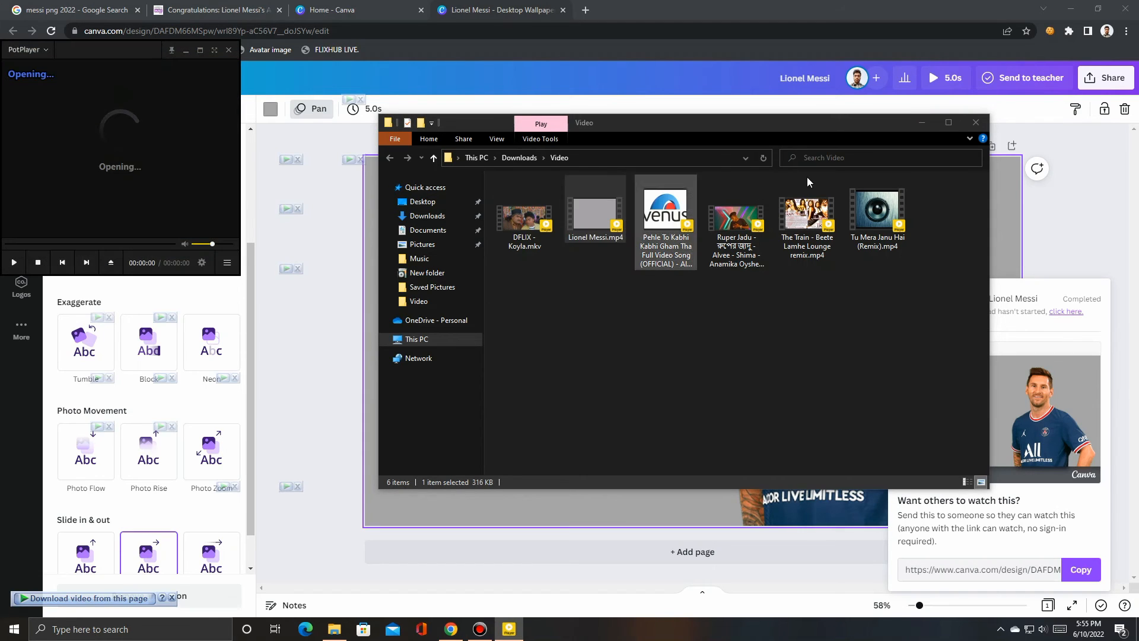
left_click(921, 124)
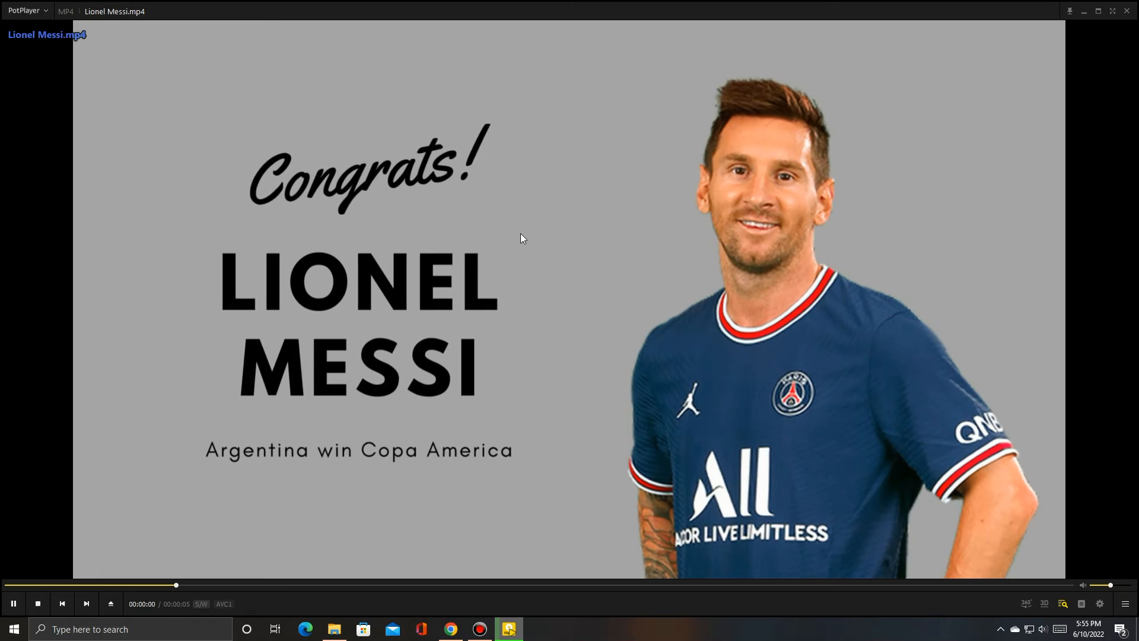
left_click_drag(27, 584, 4, 582)
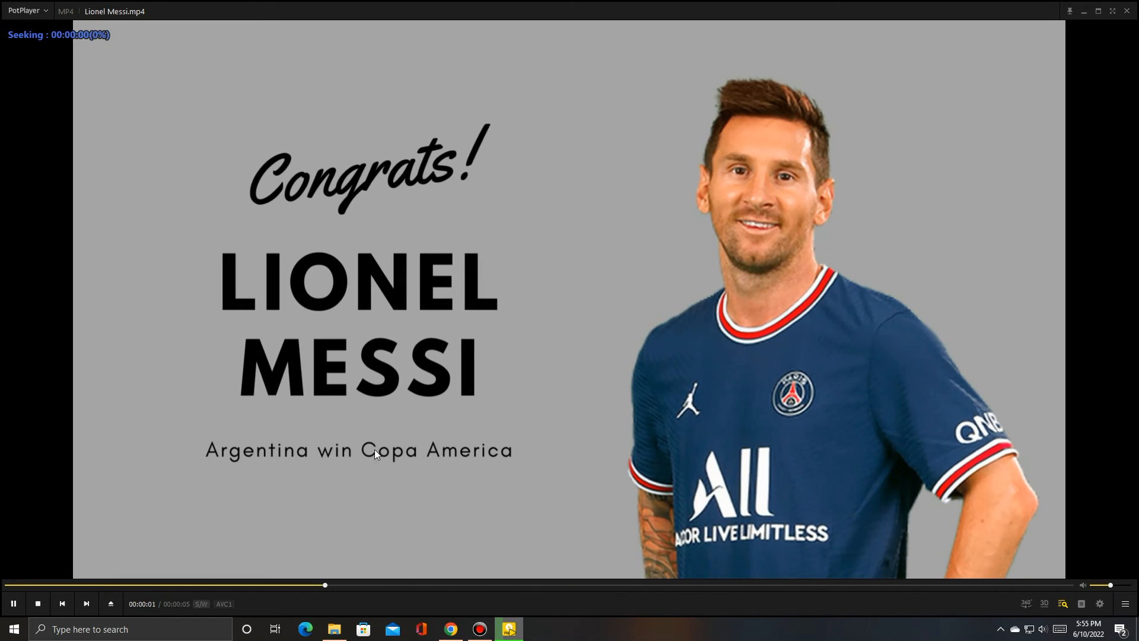
left_click(22, 585)
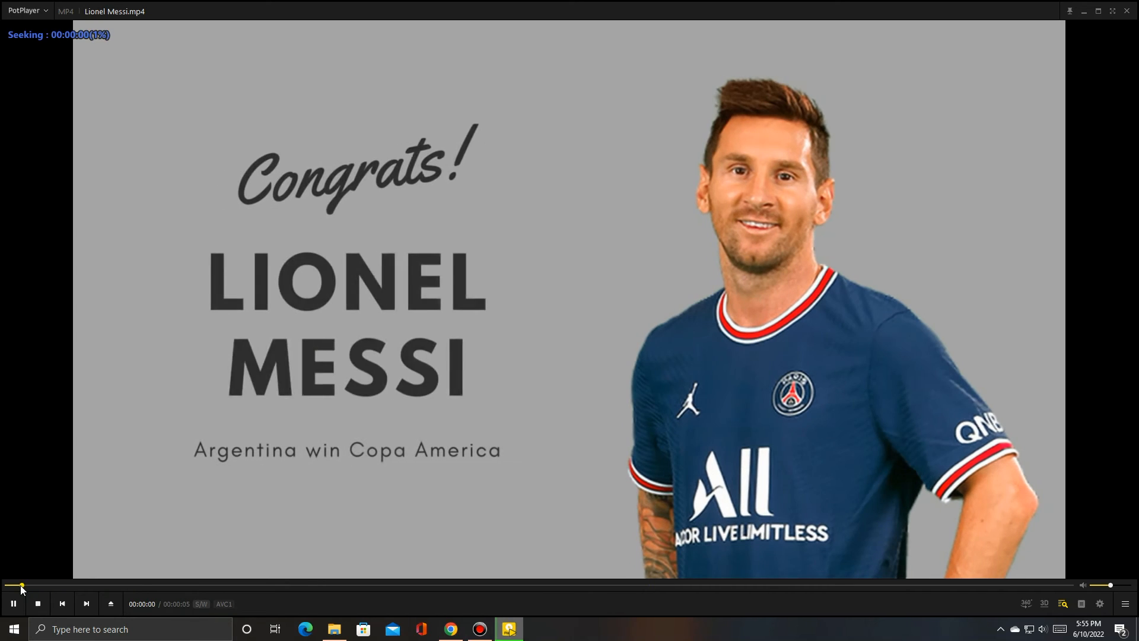
left_click(1127, 11)
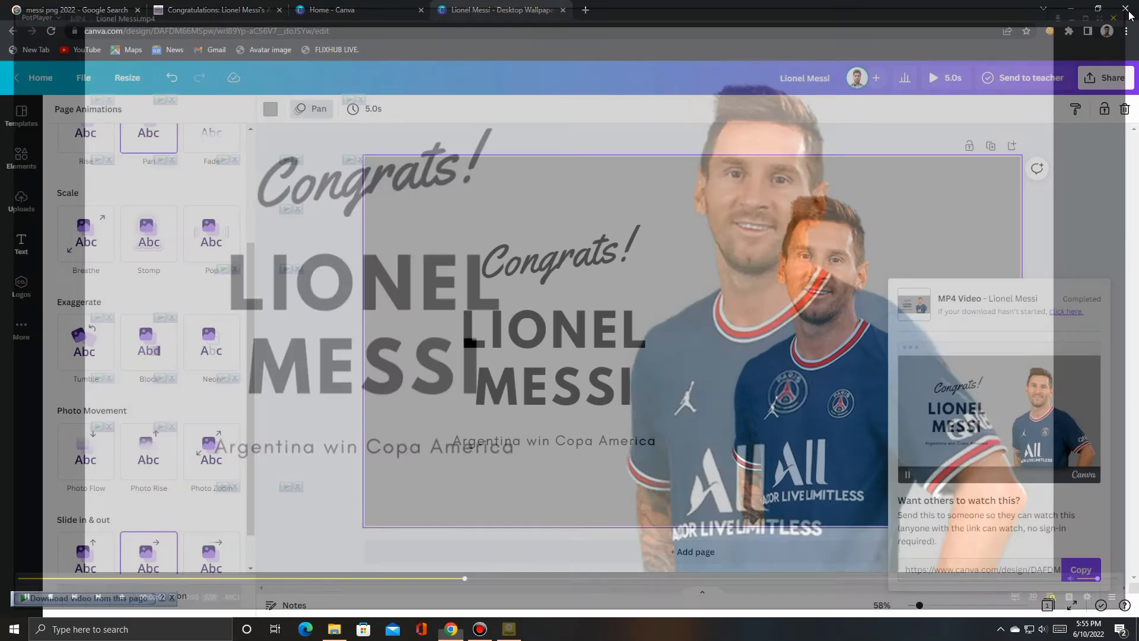
Dismiss the completed download notice in the Canva design and minimize the browser to show the desktop.
left_click(1106, 247)
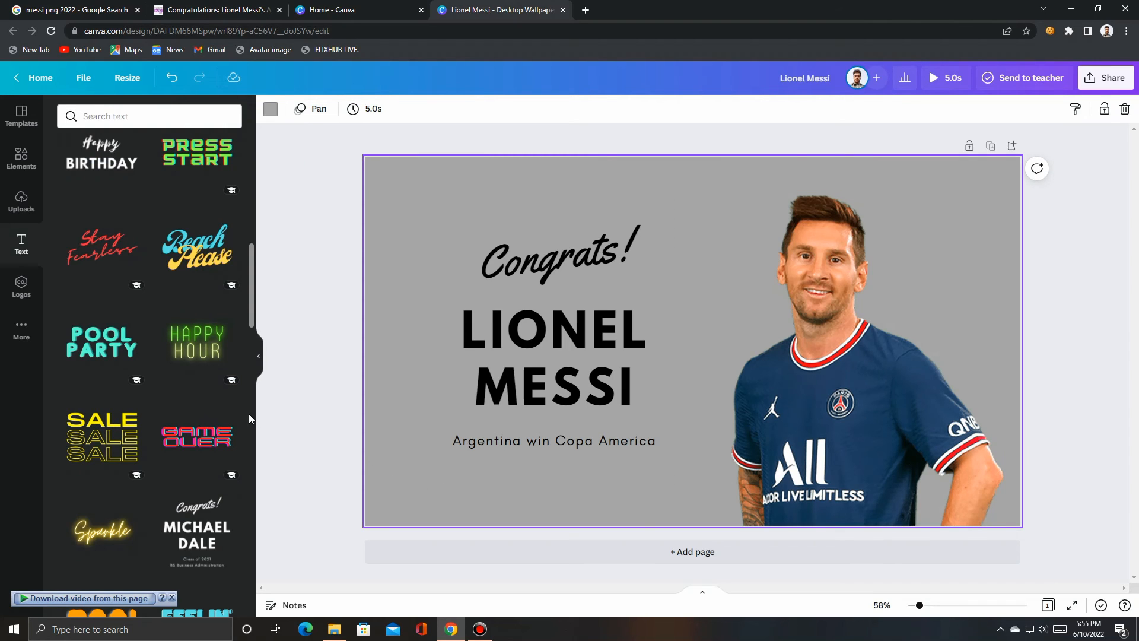
left_click(1071, 8)
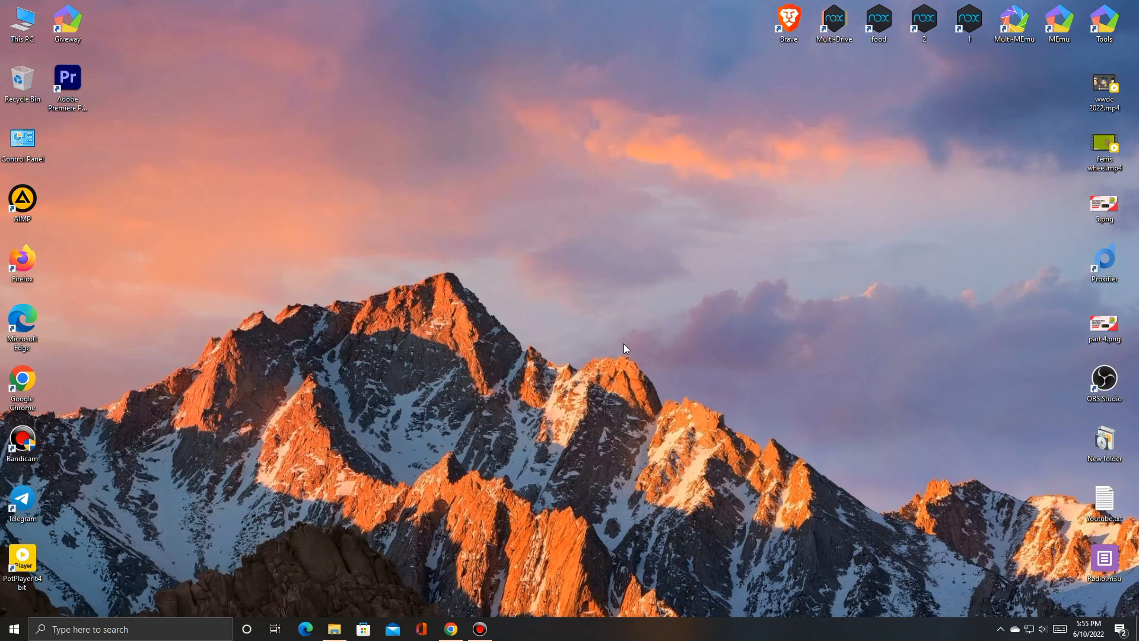
right_click(642, 448)
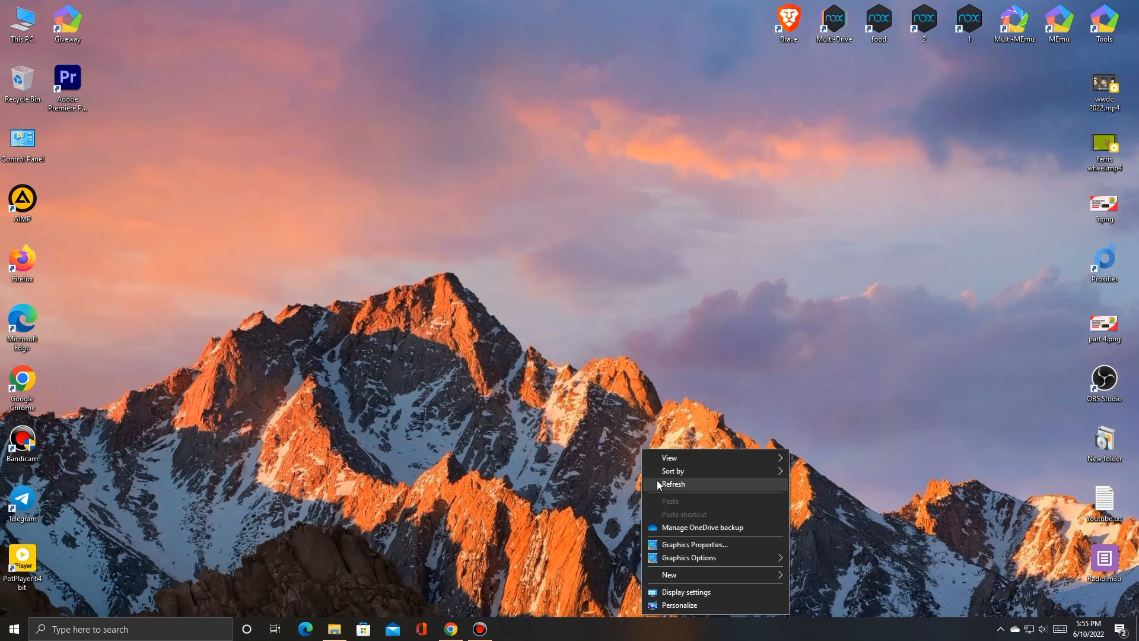
left_click(657, 480)
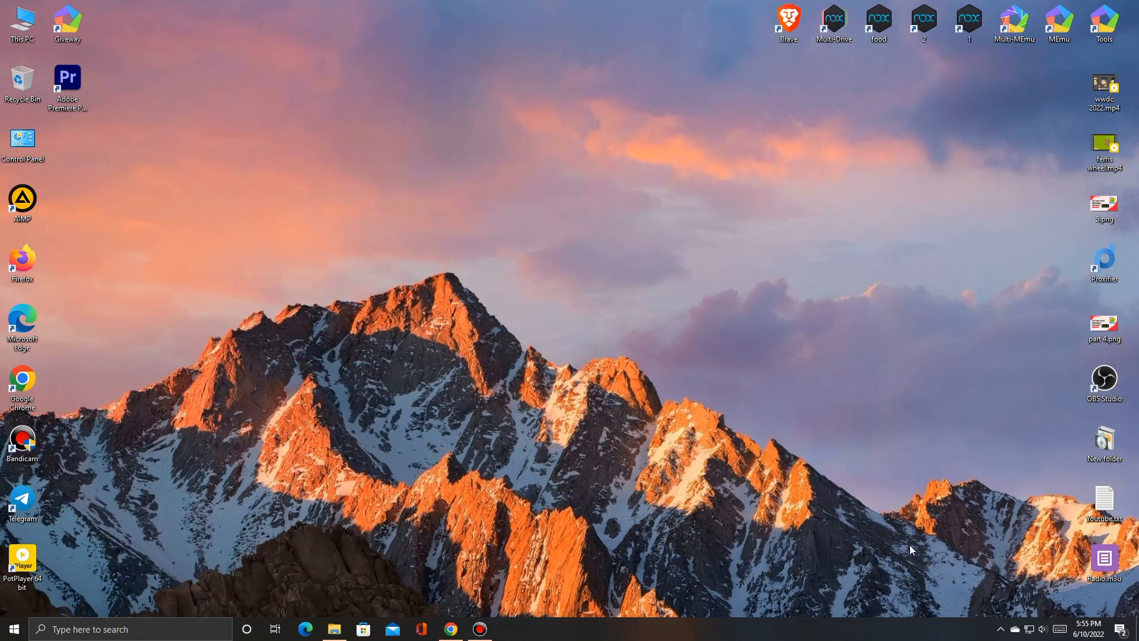
left_click(1001, 629)
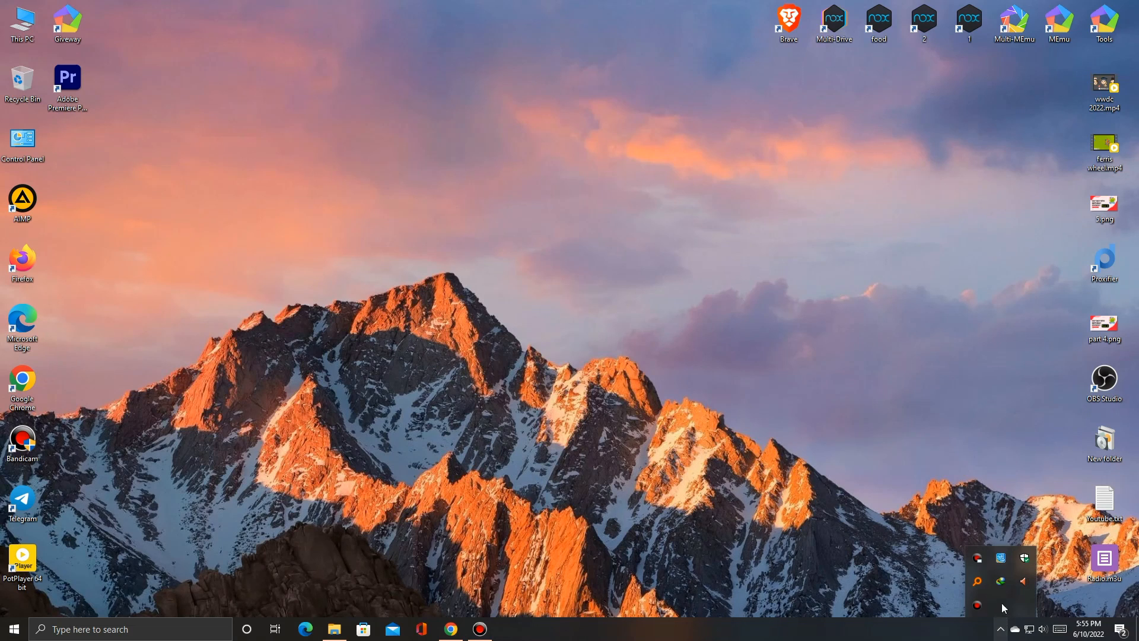
left_click(977, 558)
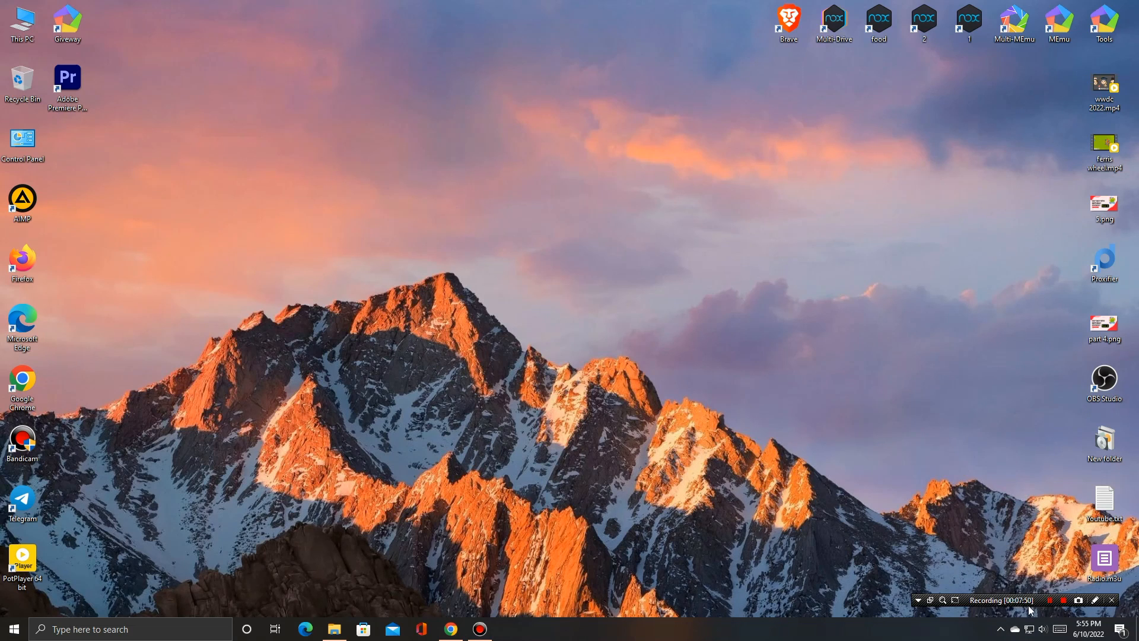